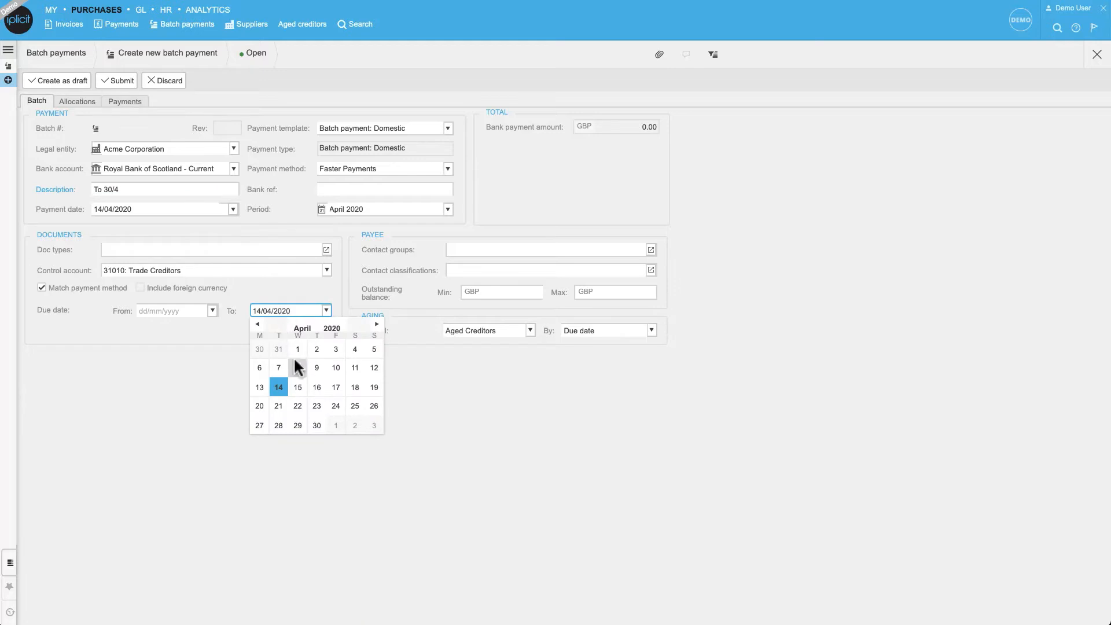
# Set the end of the batch's due date range to 30/04/2020 and open its allocations.
pyautogui.click(315, 425)
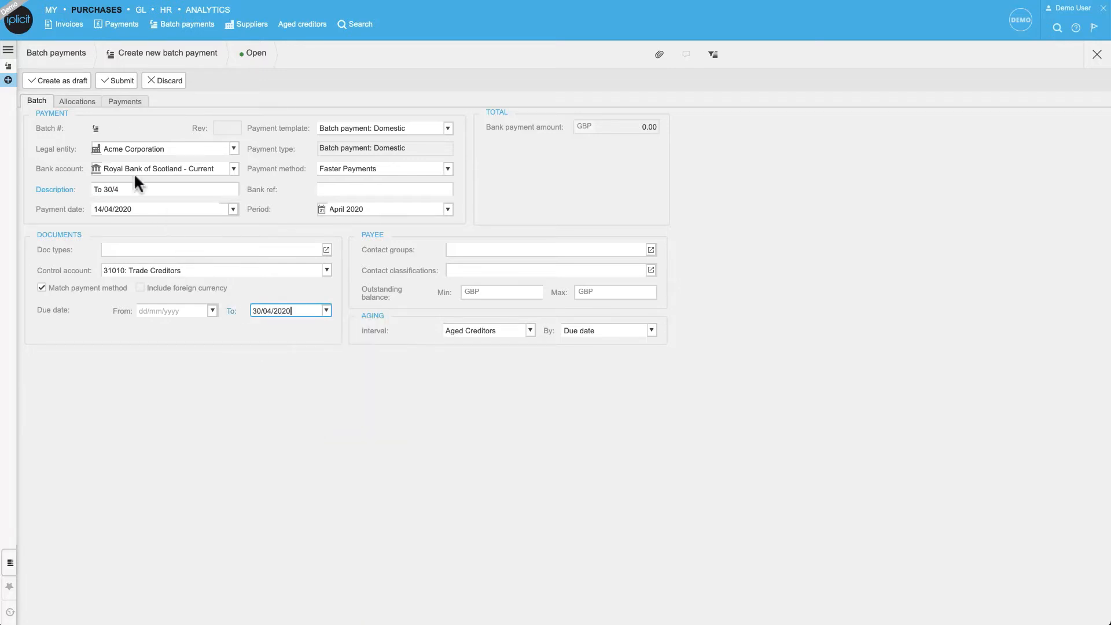
pyautogui.click(82, 101)
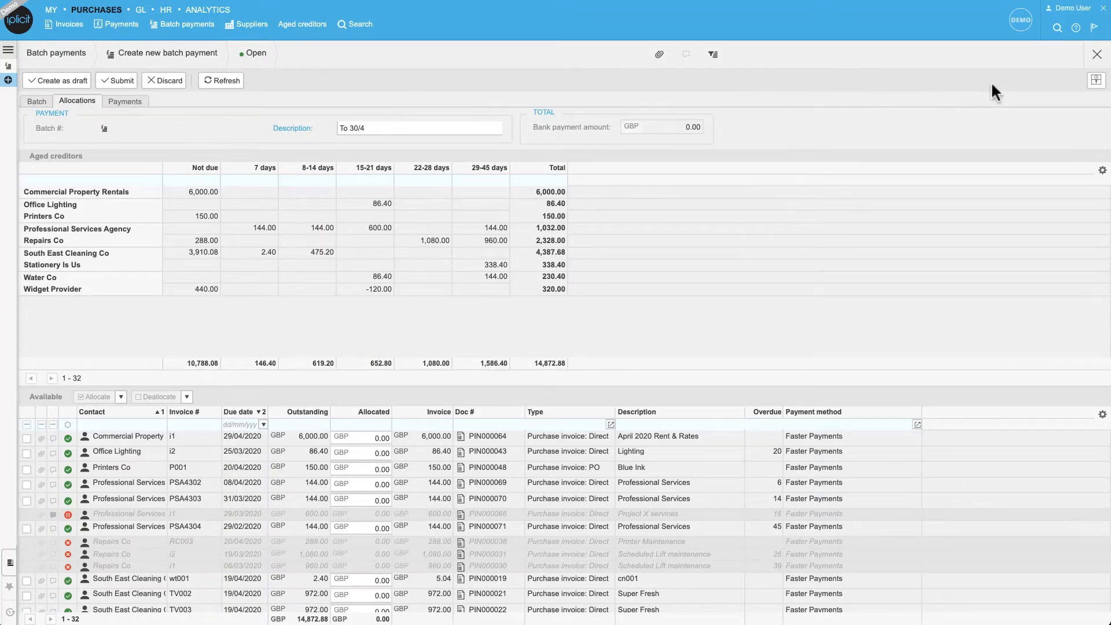
# Try the Aged creditors / Selected / Excluded layout for the allocations, and settle on the Aged creditors / Selected layout.
pyautogui.click(1095, 82)
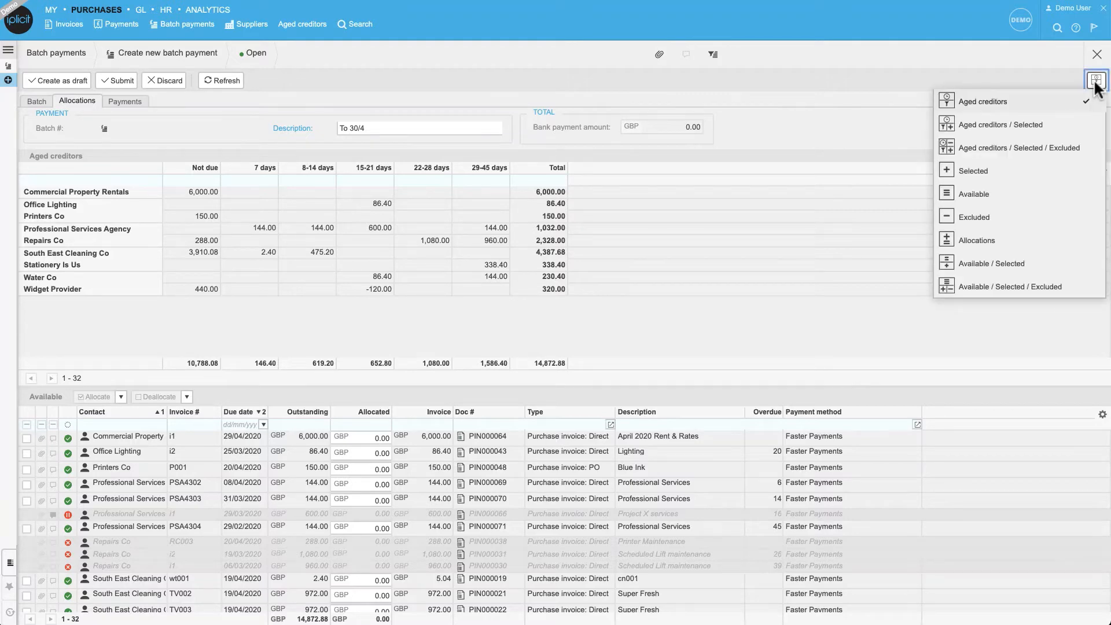
pyautogui.click(1051, 143)
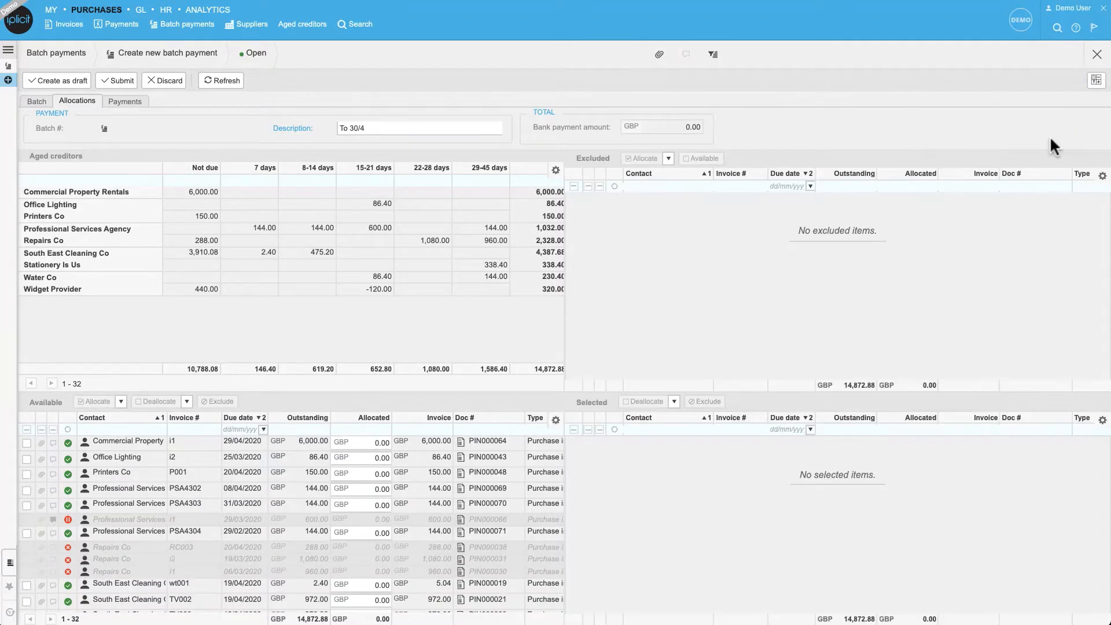
pyautogui.click(1094, 82)
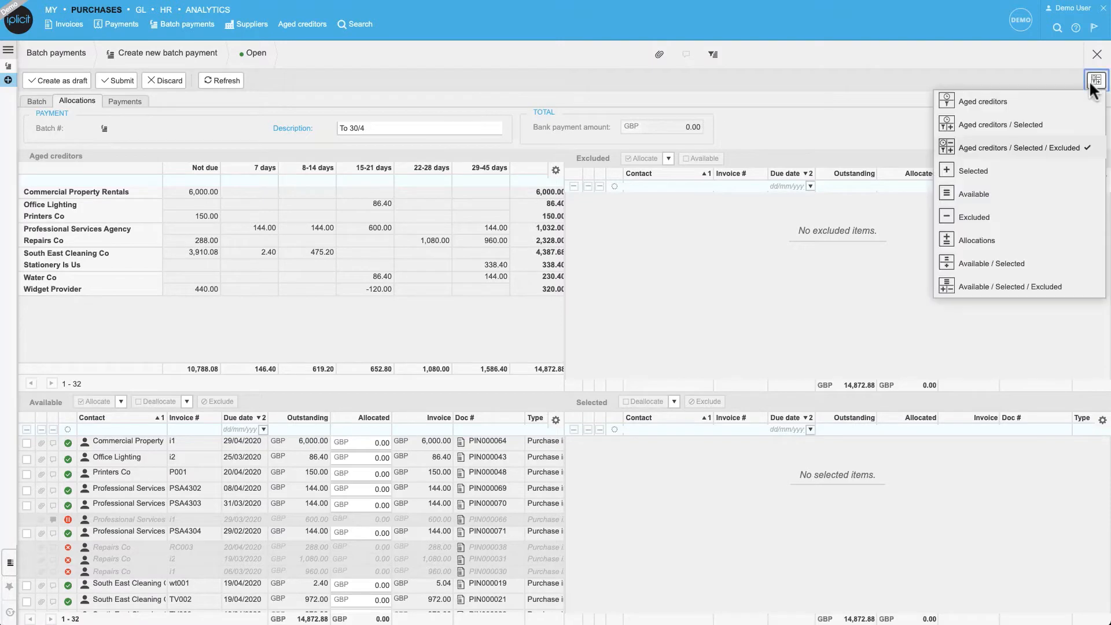
pyautogui.click(1062, 123)
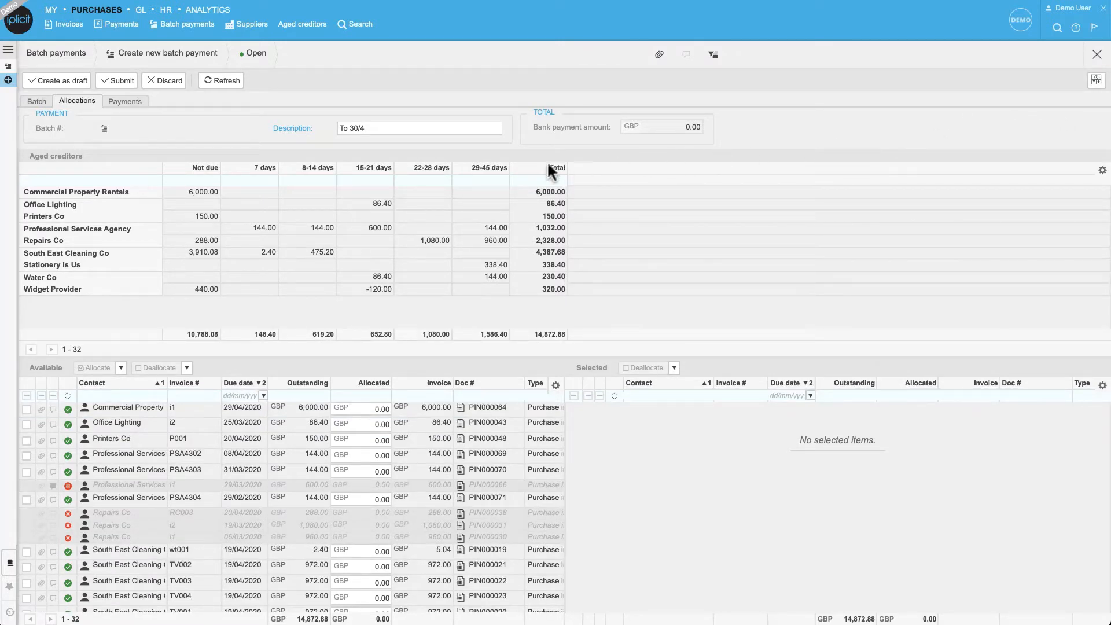
# Review the available invoices by the 29-45 days band, Professional Services Agency and Commercial Property Rentals' not-due amount, ending with all invoices listed.
pyautogui.click(490, 167)
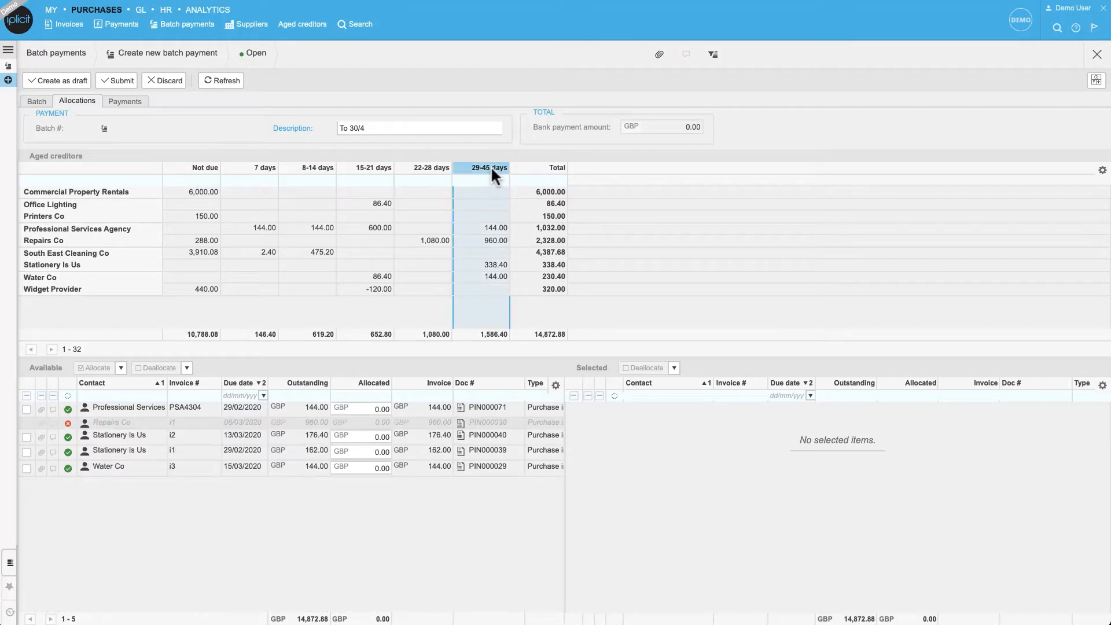
pyautogui.click(129, 227)
pyautogui.click(185, 193)
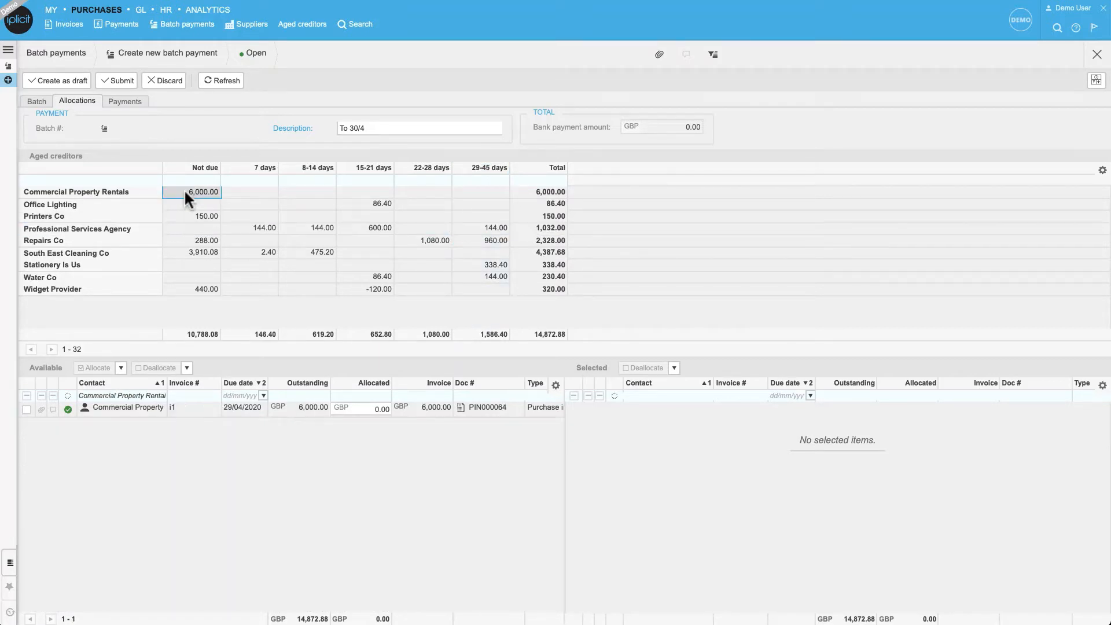
pyautogui.click(547, 169)
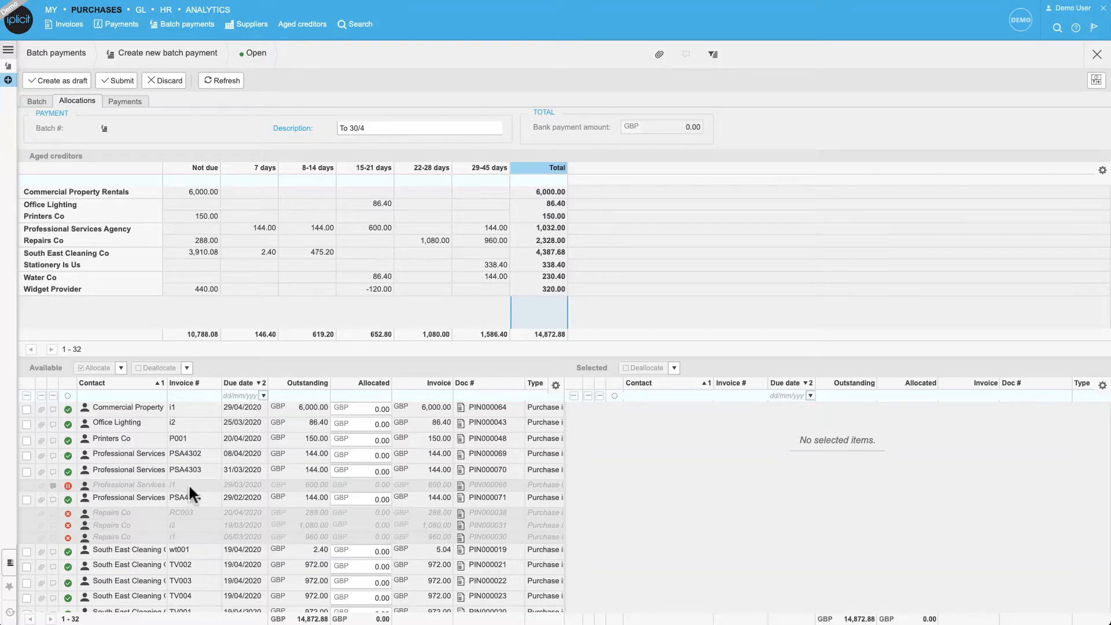
# Mark the disputed Project X services invoice as Dispute resolved with the note "Services Provided", and refresh the batch payment's allocations.
pyautogui.click(457, 485)
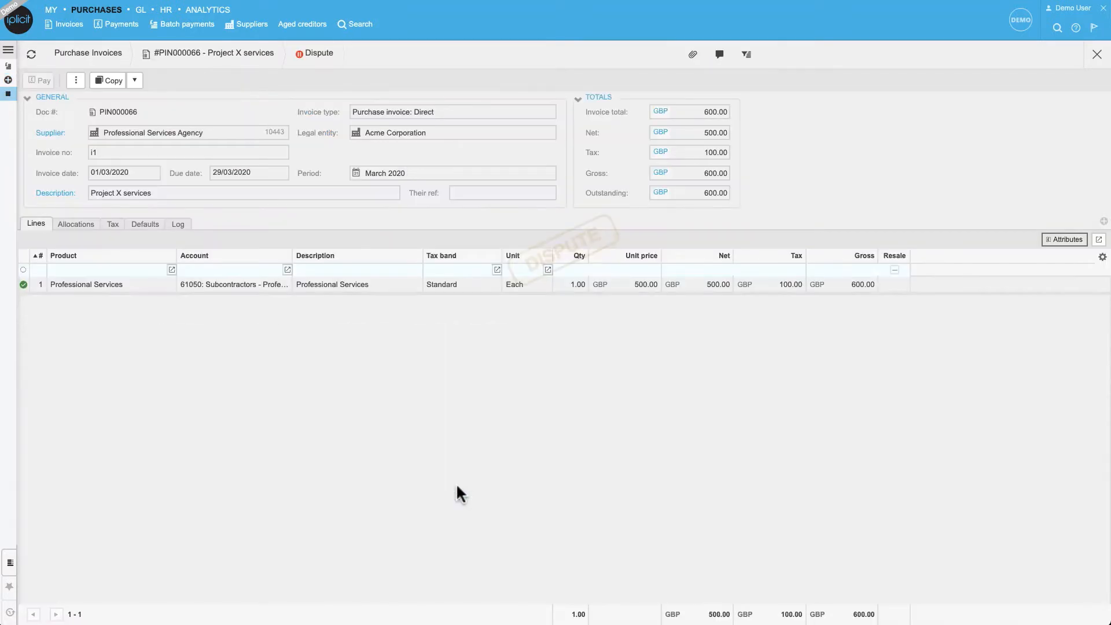
pyautogui.click(75, 81)
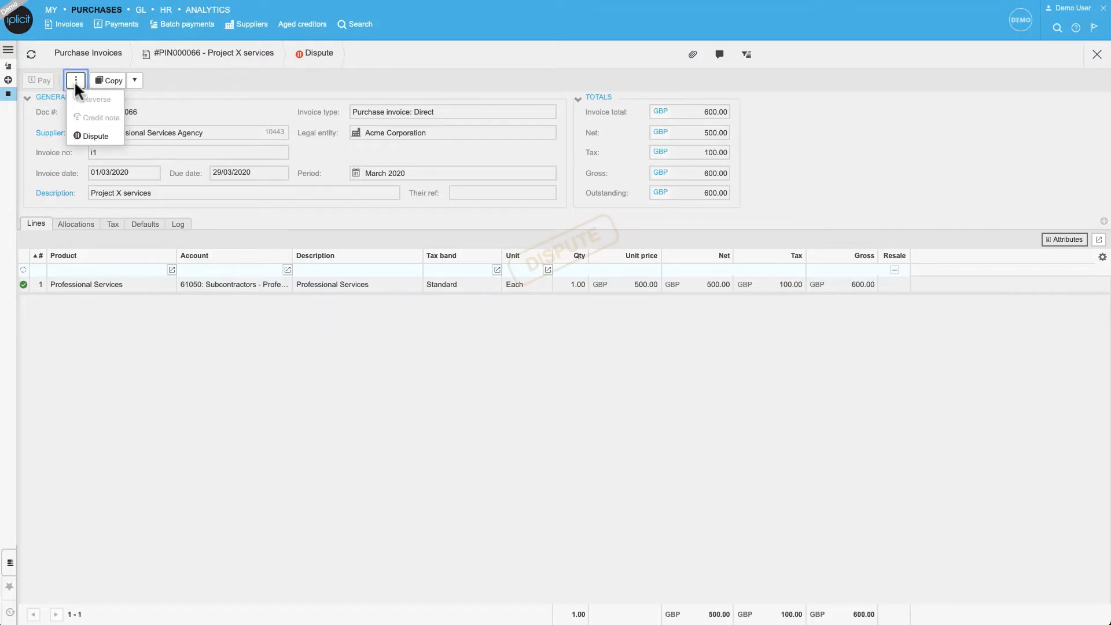
pyautogui.click(90, 136)
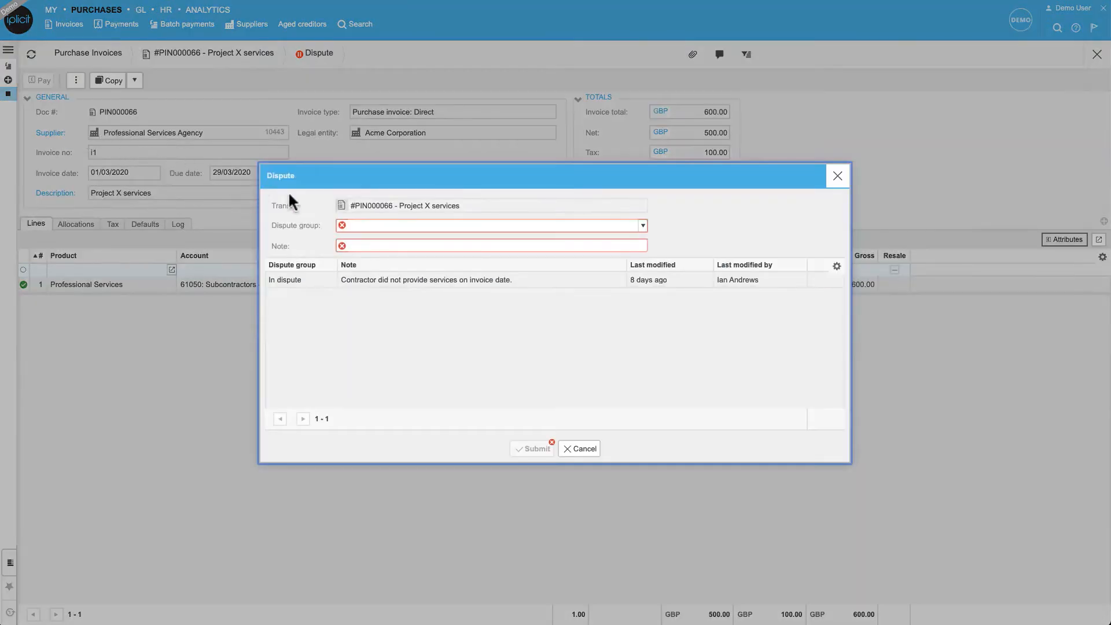
pyautogui.click(382, 222)
pyautogui.click(385, 240)
pyautogui.click(382, 241)
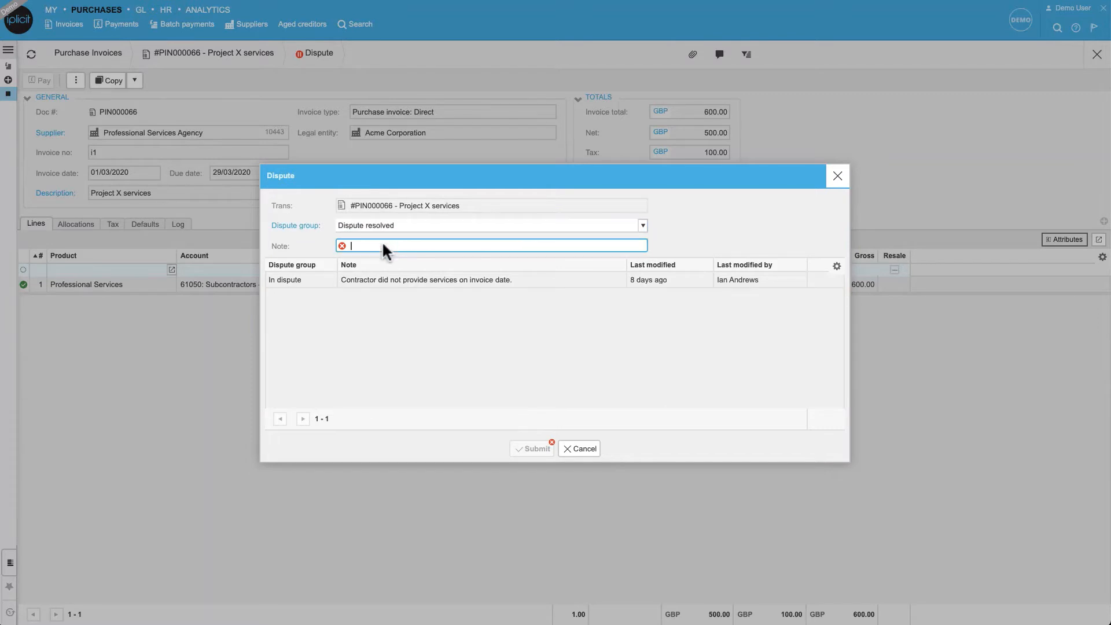
pyautogui.write('Services Provided')
pyautogui.click(528, 450)
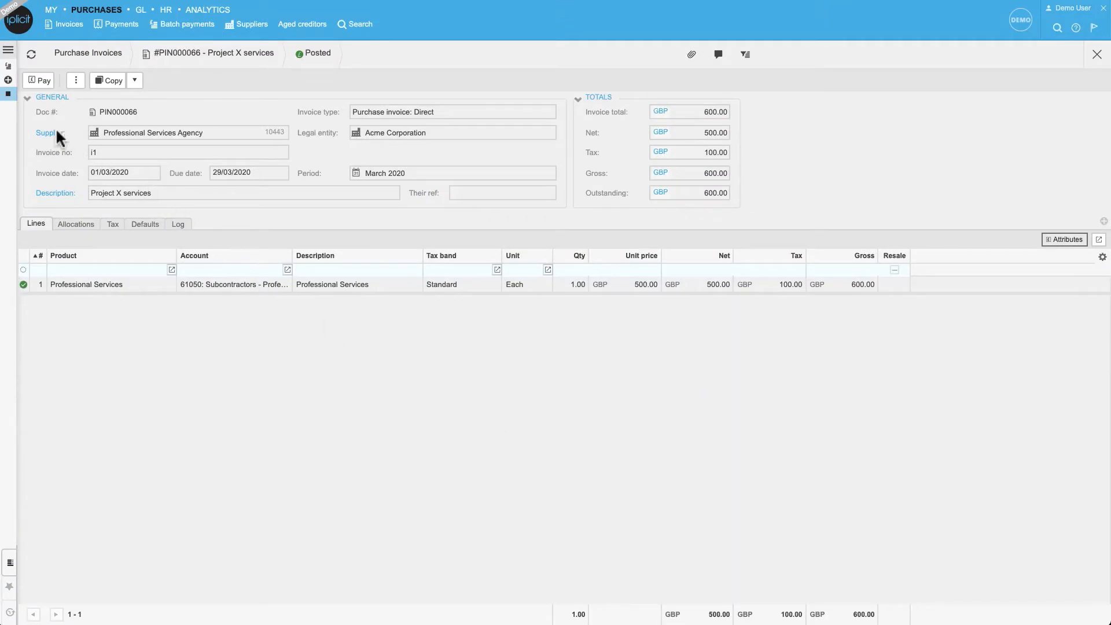
pyautogui.click(8, 80)
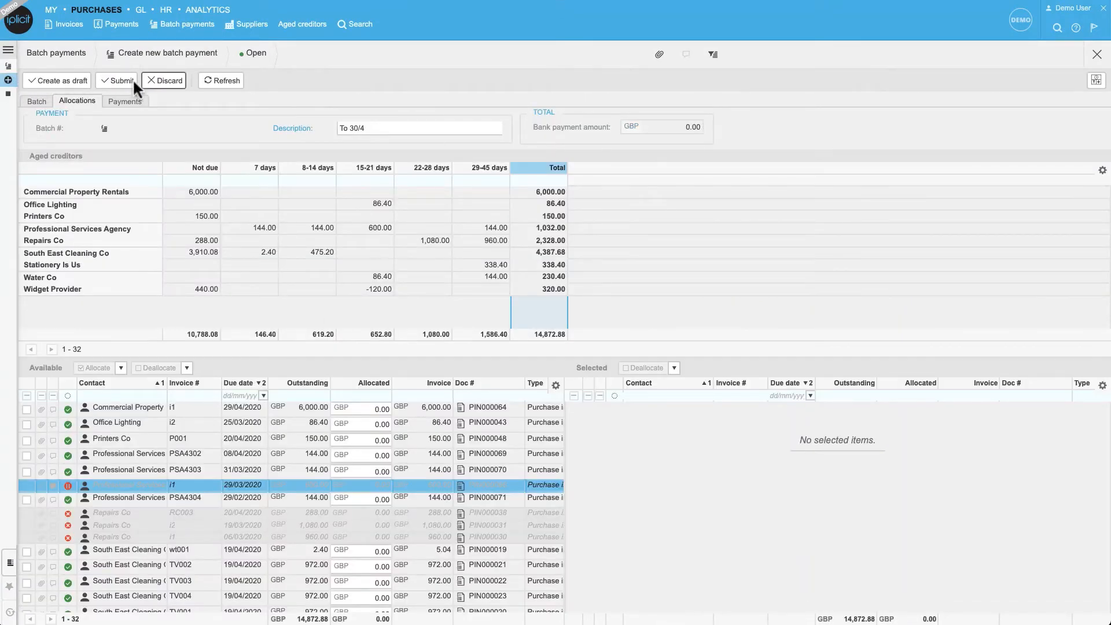
pyautogui.click(216, 80)
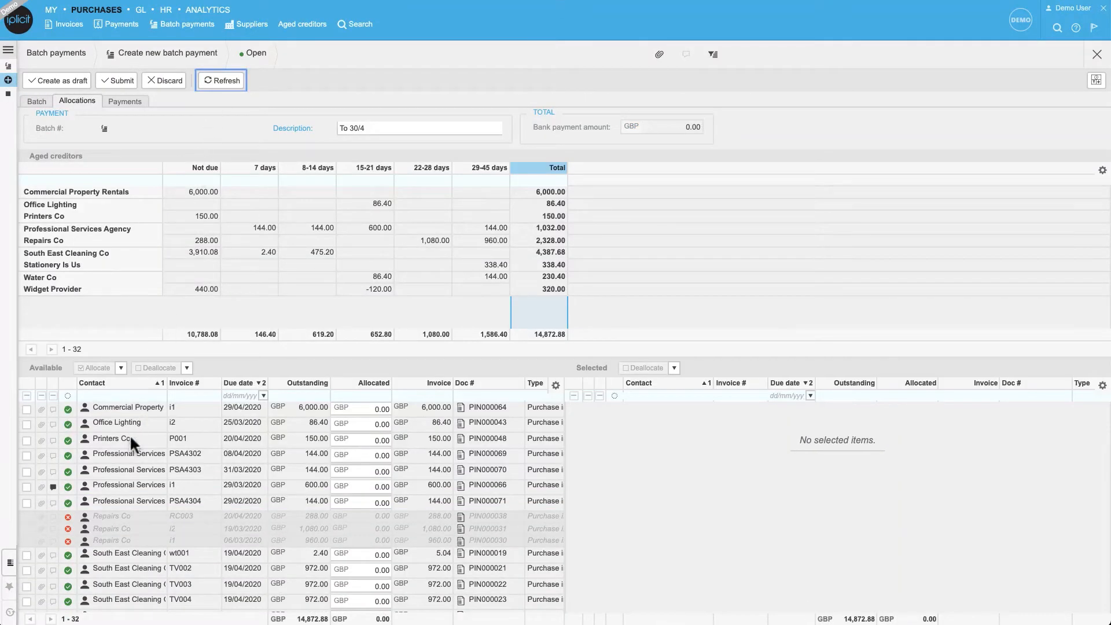
# Allocate the 600.00 Professional Services invoice and deallocate it again, and check why the Repairs Co invoices are blocked.
pyautogui.doubleClick(122, 483)
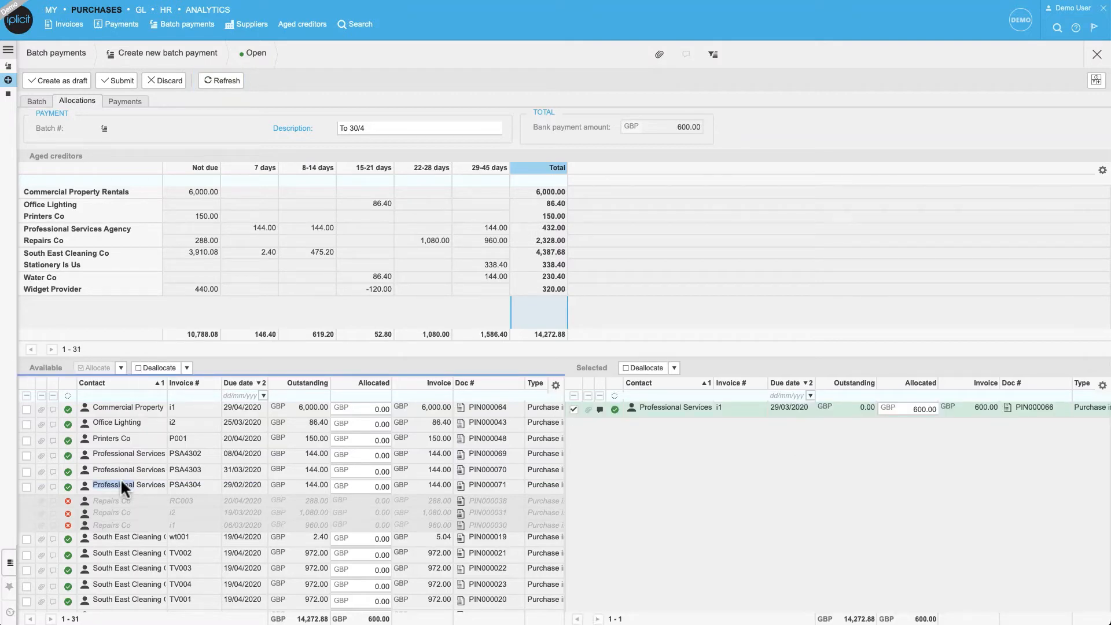
pyautogui.doubleClick(692, 410)
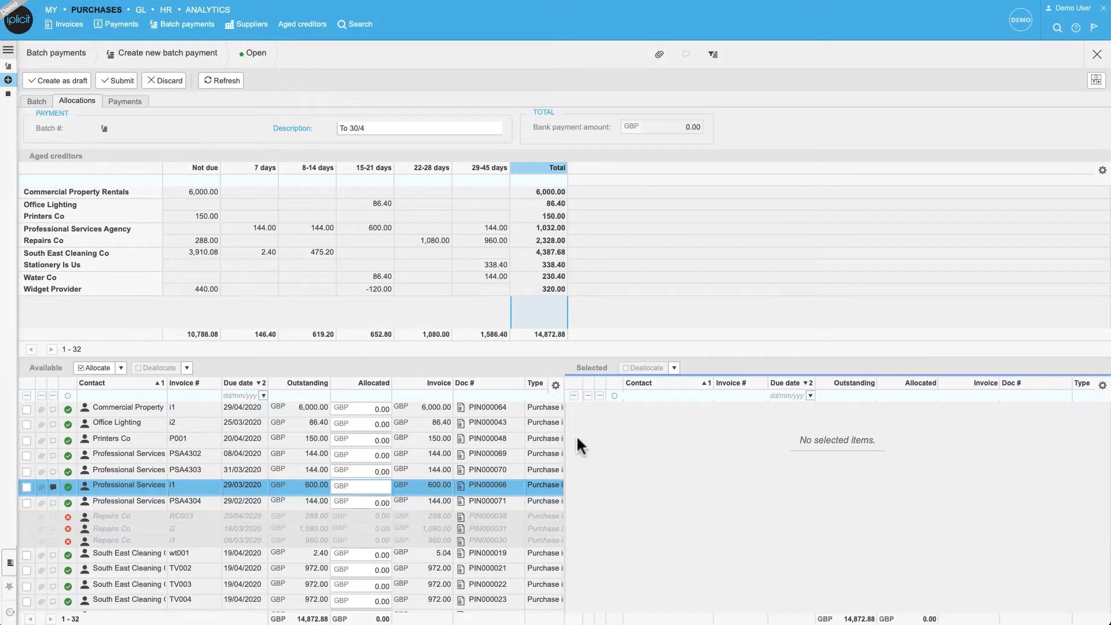
pyautogui.moveTo(69, 544)
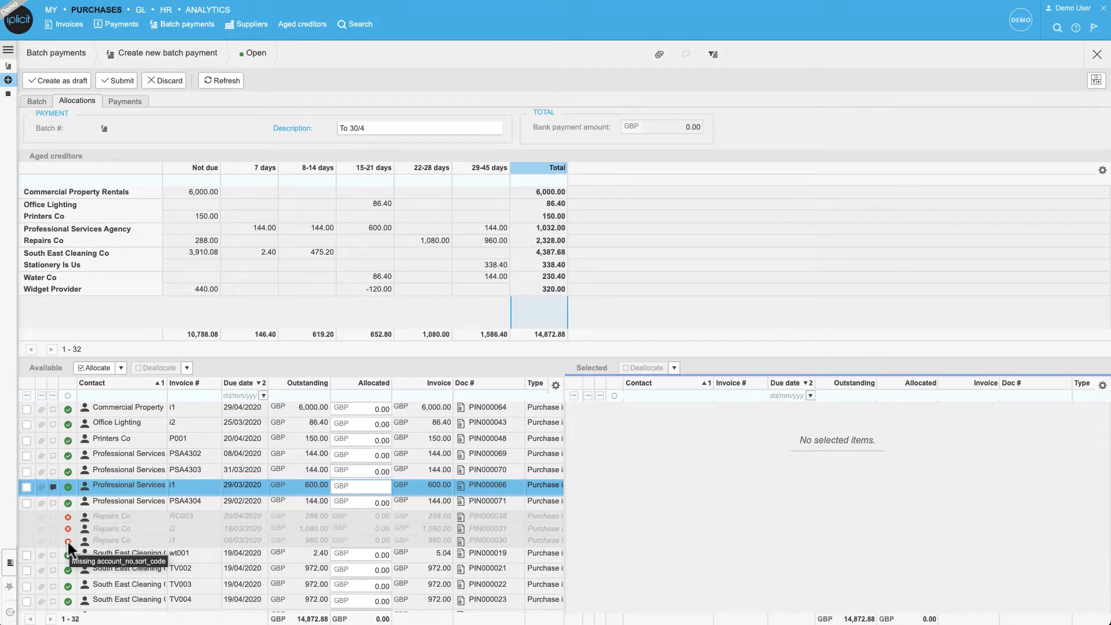
# Try 14/04/2020 as the batch's latest due date, and restore it to 30/04/2020.
pyautogui.click(40, 101)
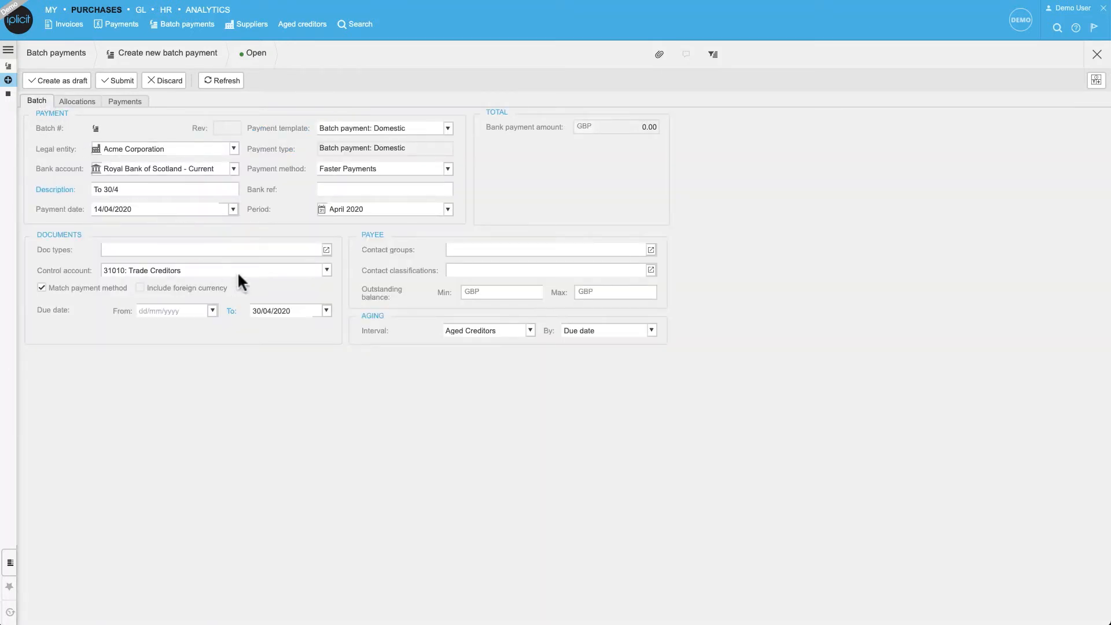
pyautogui.click(283, 313)
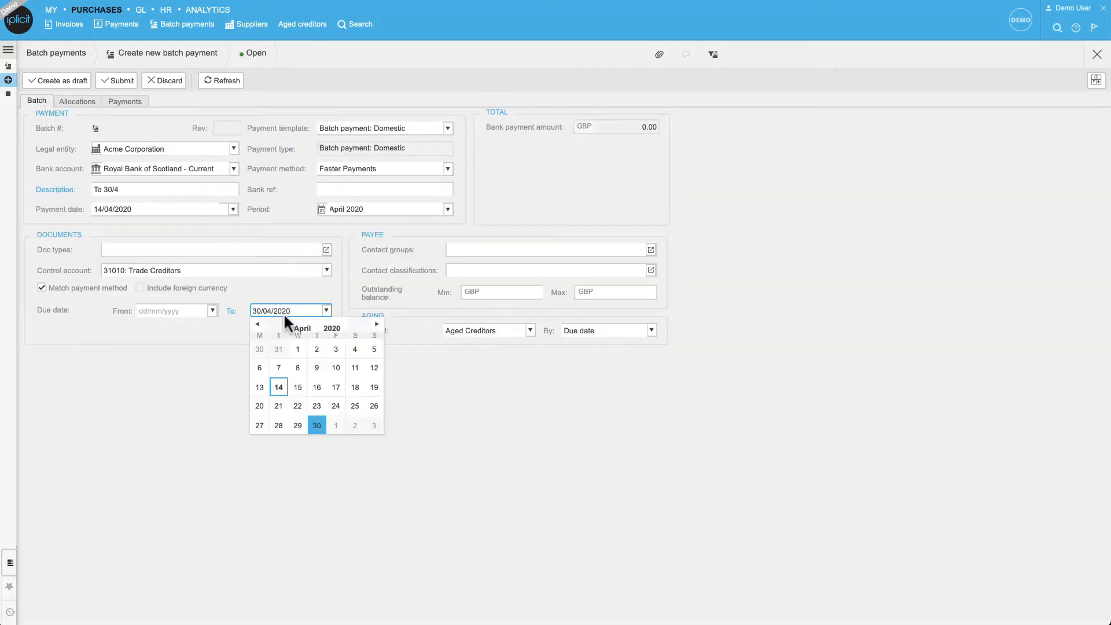
pyautogui.click(279, 387)
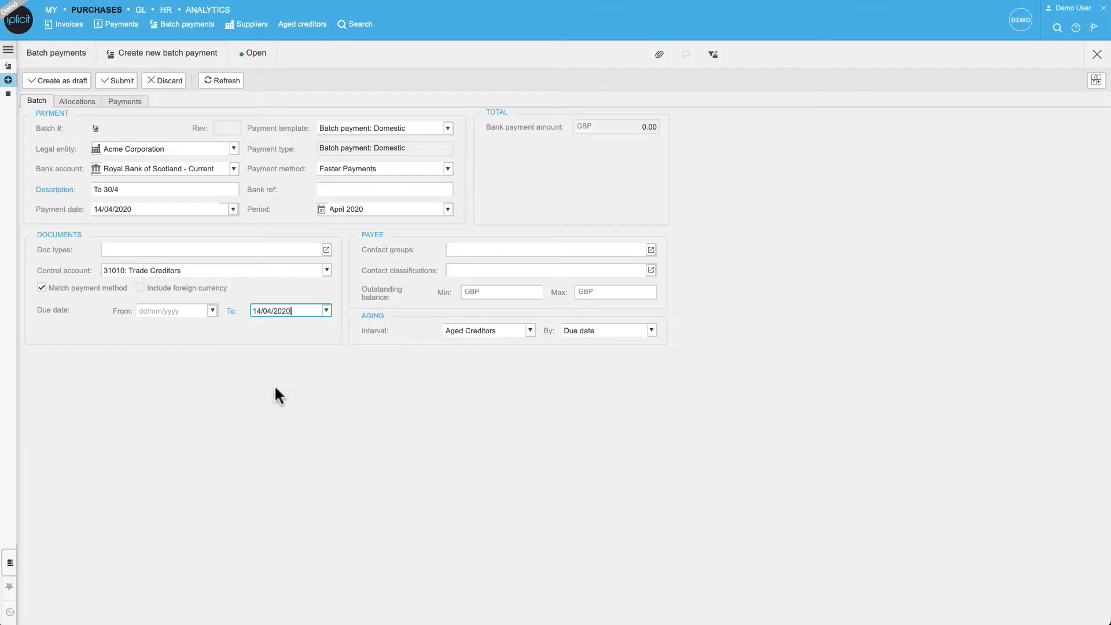
pyautogui.click(281, 310)
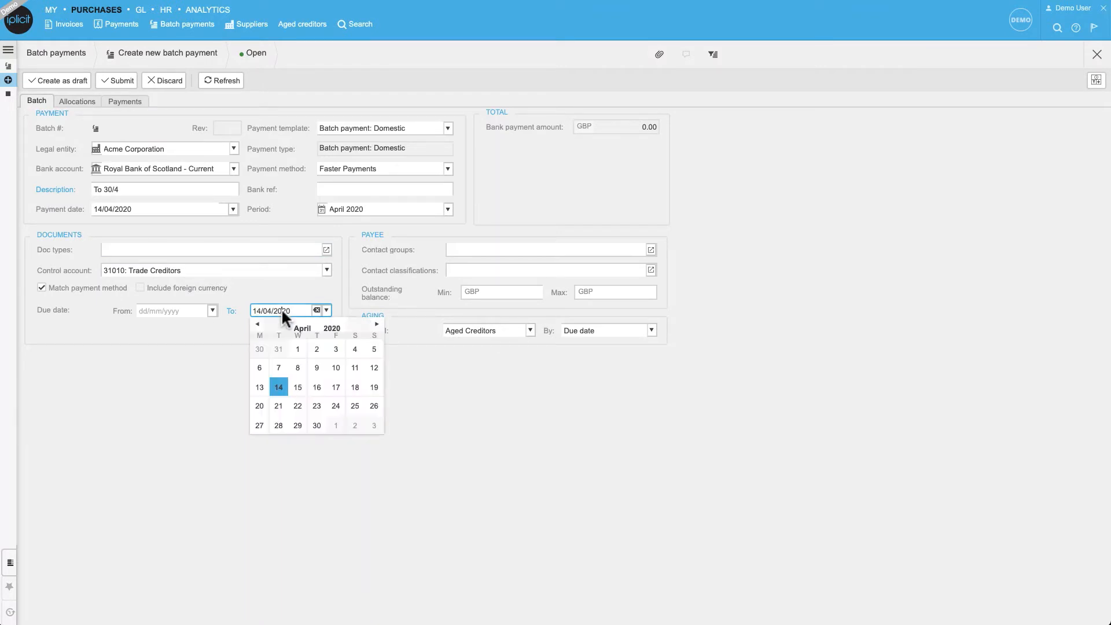
pyautogui.click(317, 425)
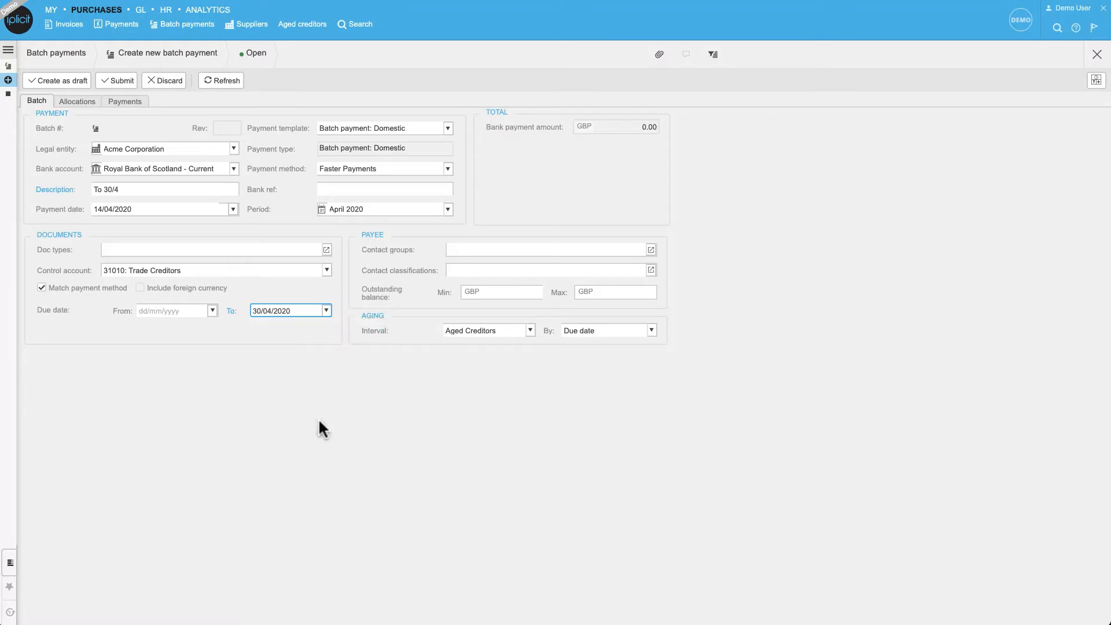
# Set the batch's control account to 31017: Staff expenses and refresh the allocations.
pyautogui.click(220, 277)
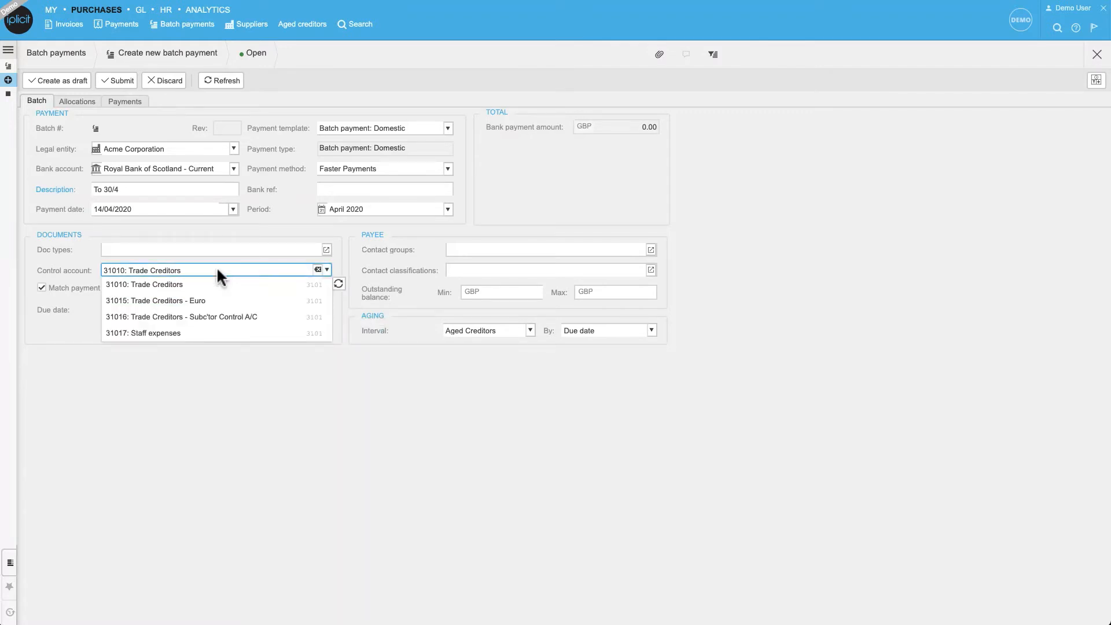
pyautogui.click(196, 329)
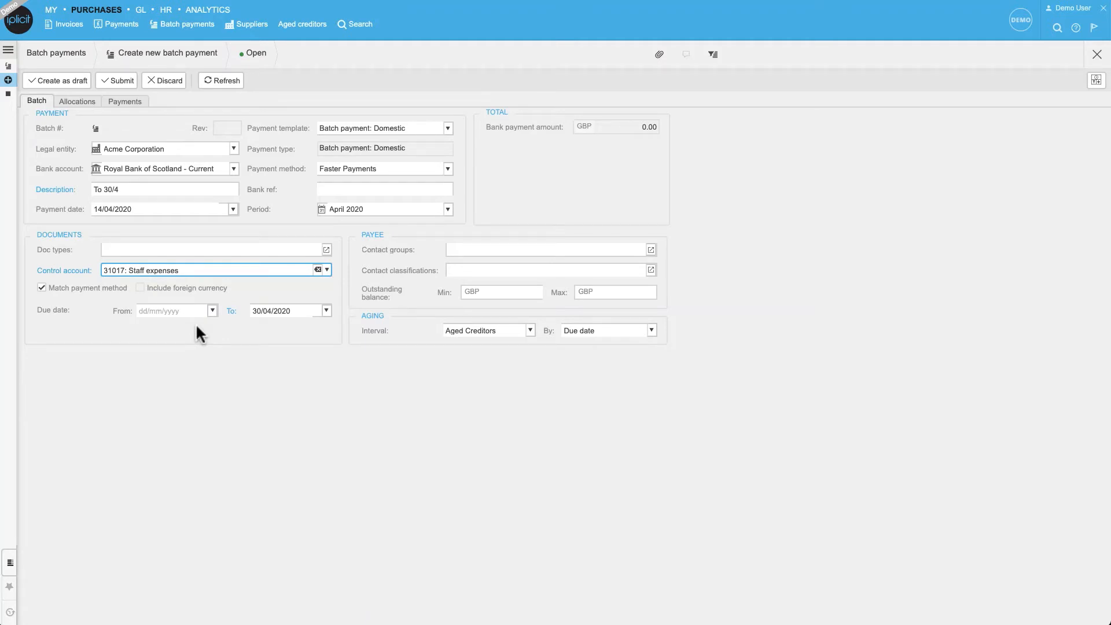
pyautogui.click(77, 100)
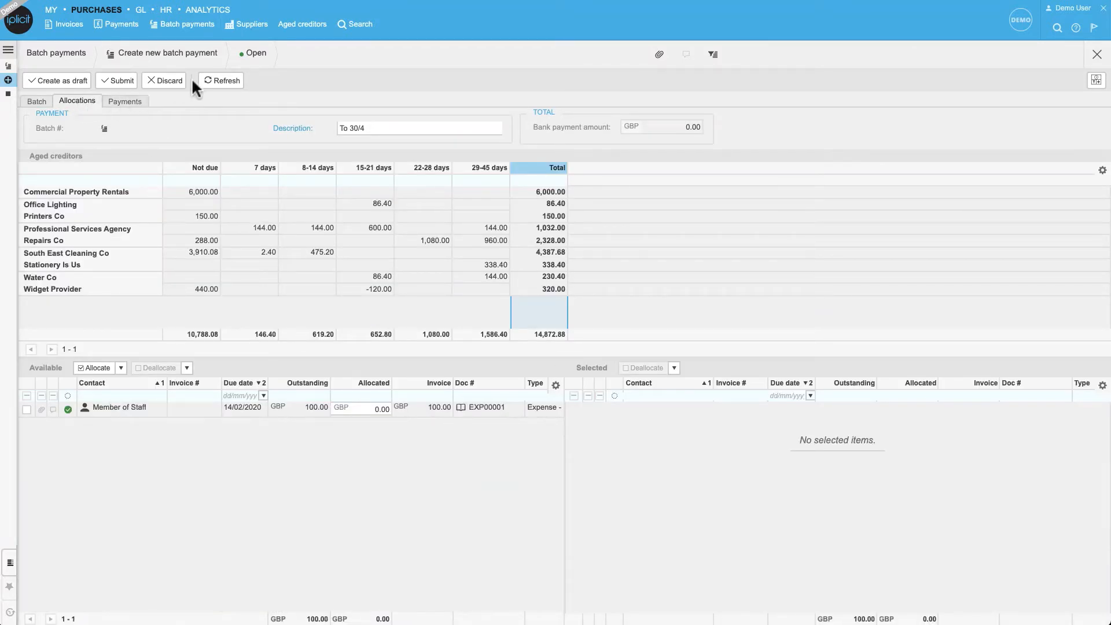
pyautogui.click(219, 80)
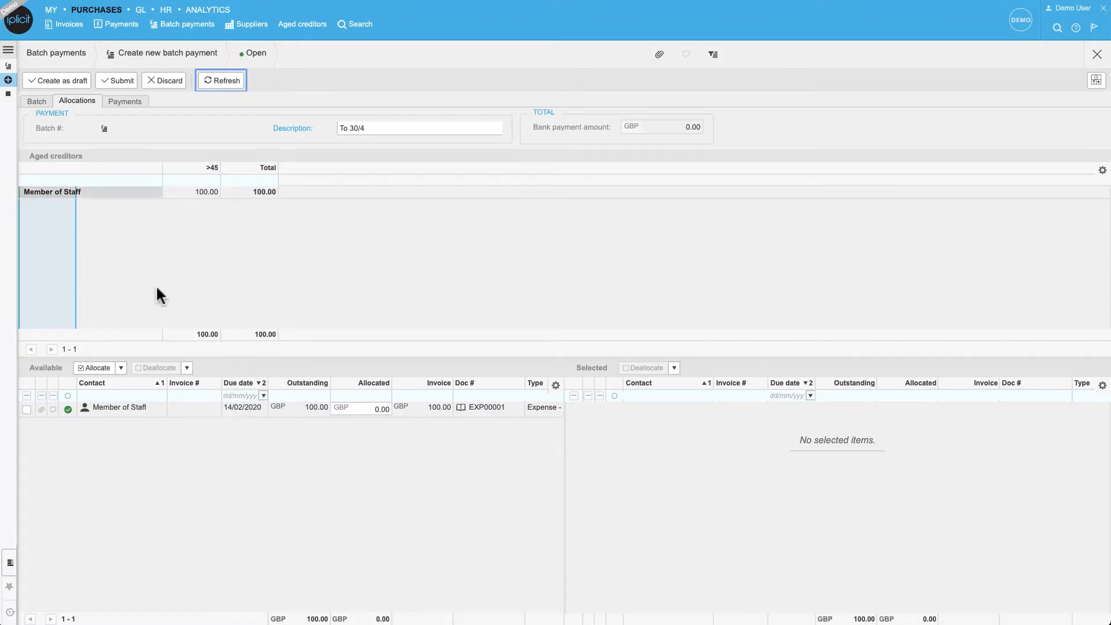
# Clear the batch's control account and refresh the allocations to cover all control accounts.
pyautogui.click(37, 99)
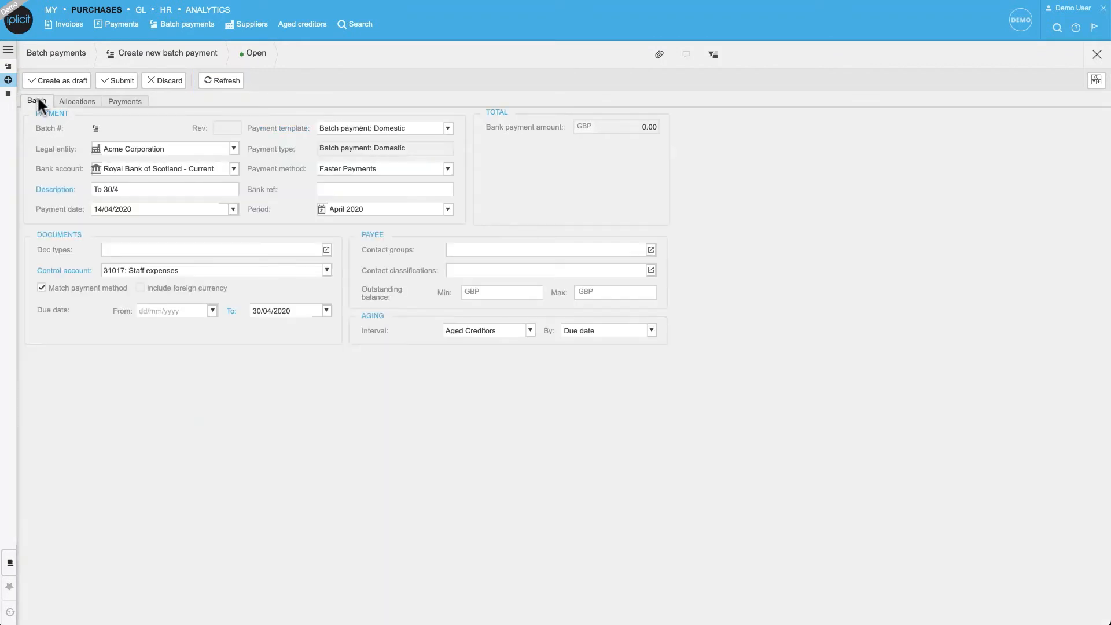
pyautogui.click(209, 269)
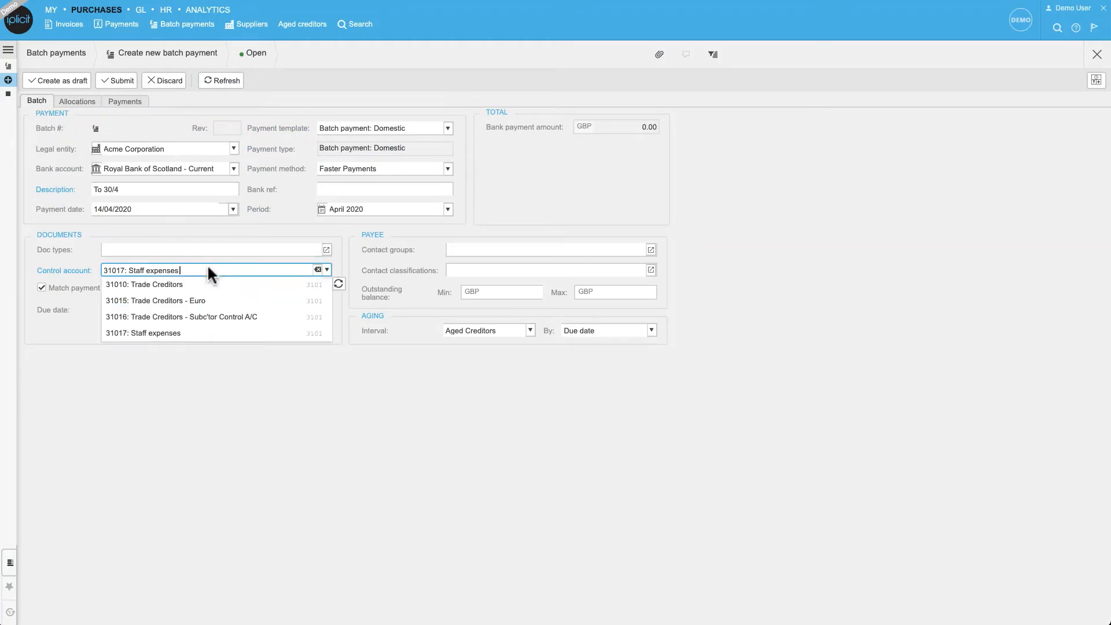
pyautogui.click(316, 269)
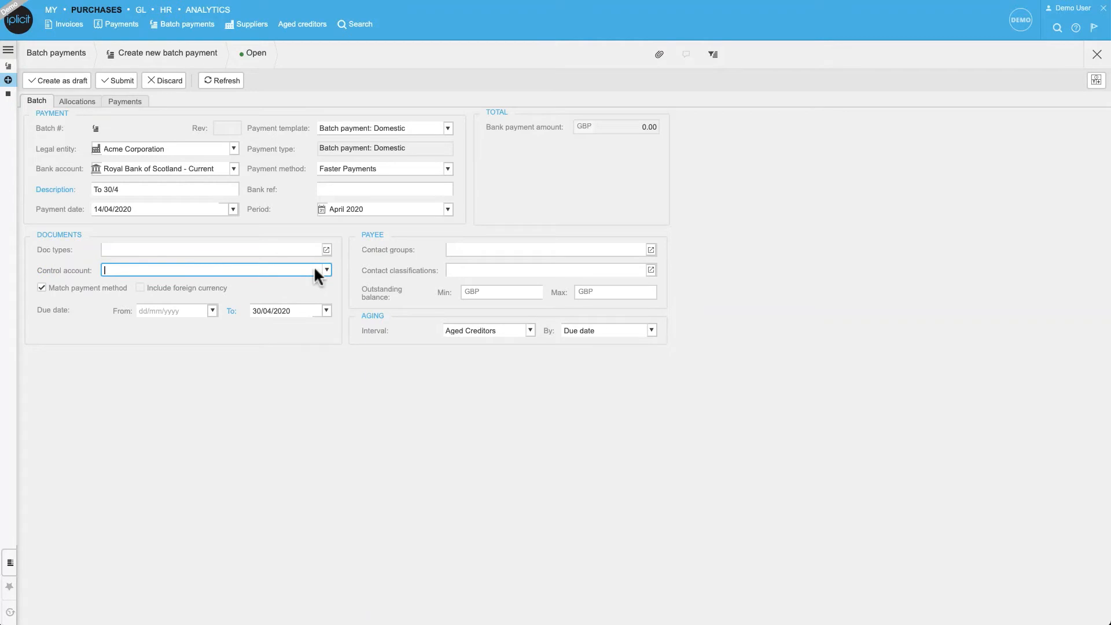
pyautogui.click(77, 101)
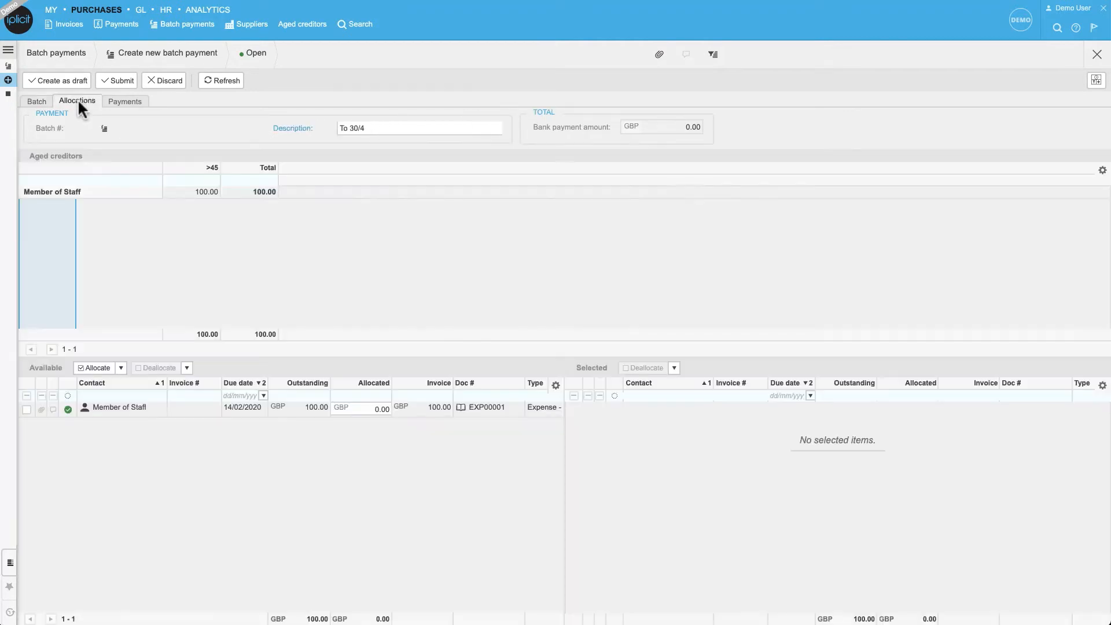
pyautogui.click(212, 81)
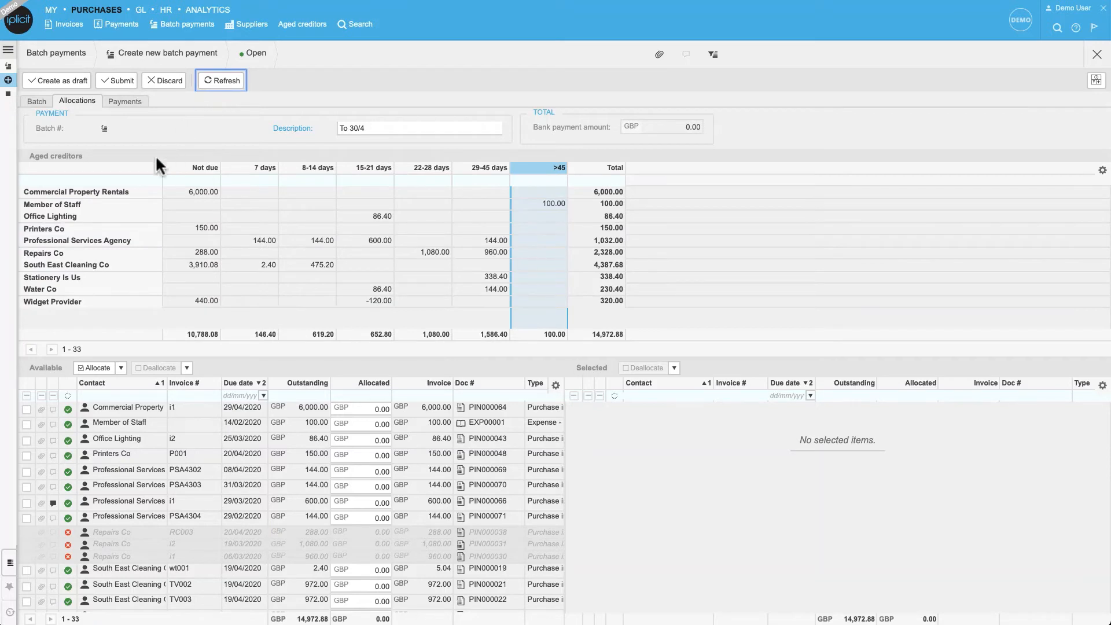
# View the available items for Member of Staff, and list the items for all creditors again.
pyautogui.click(120, 204)
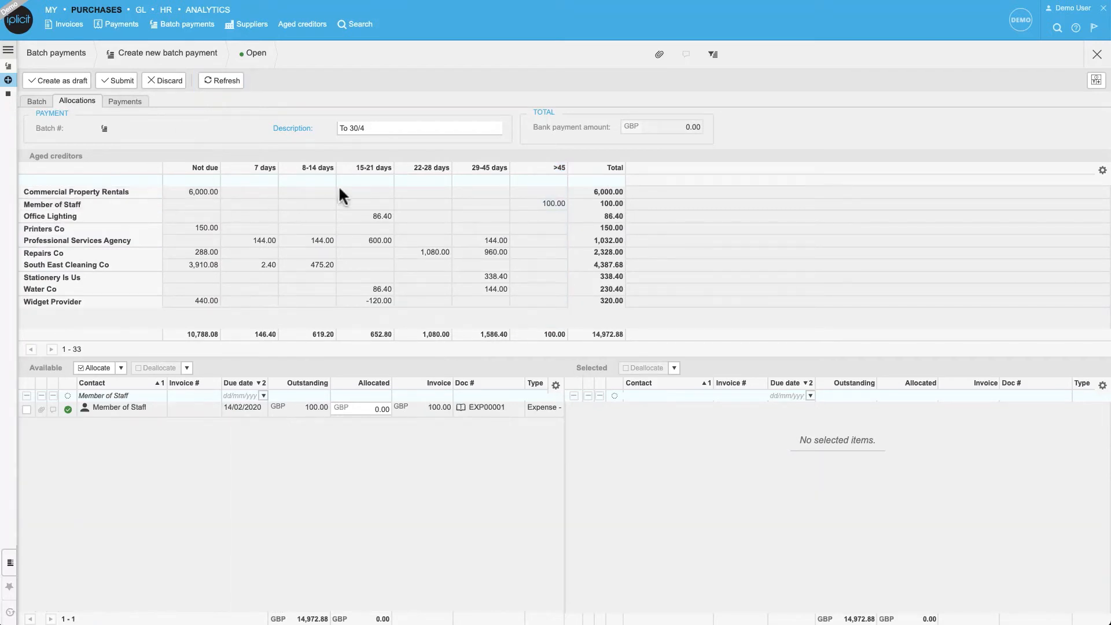
pyautogui.click(582, 171)
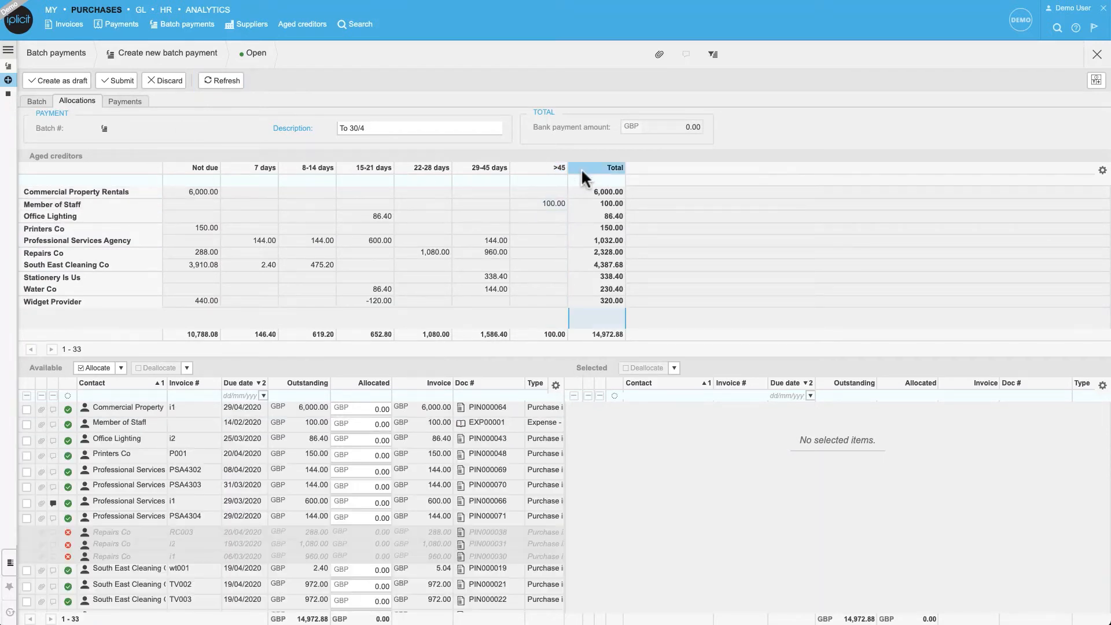
# Allocate the Member of Staff expense and the Commercial Property Rentals invoice in full, and allocate 100 to the Printers Co invoice.
pyautogui.doubleClick(183, 421)
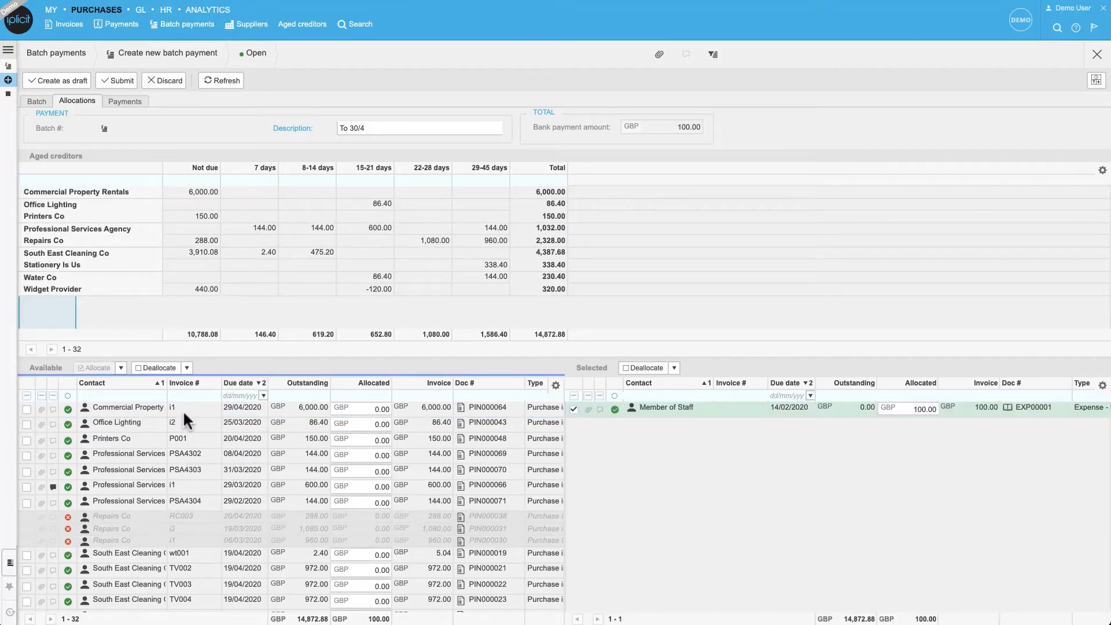
pyautogui.doubleClick(183, 409)
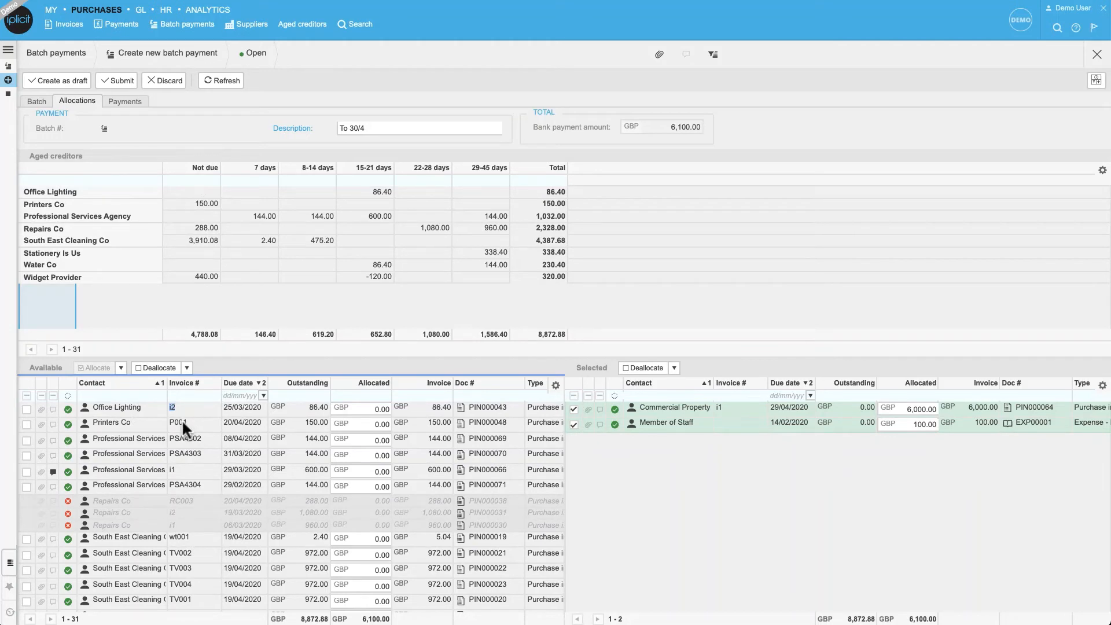
pyautogui.click(370, 421)
pyautogui.write('100')
pyautogui.press('Return')
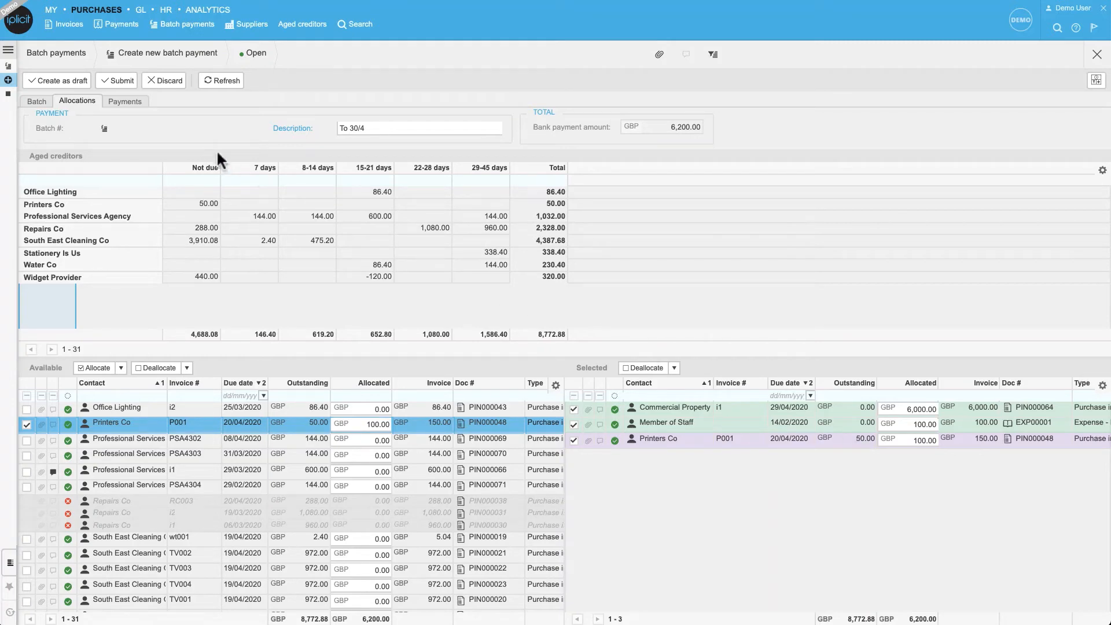
# Create the batch payment as a draft, and reopen it for editing and save it.
pyautogui.click(68, 80)
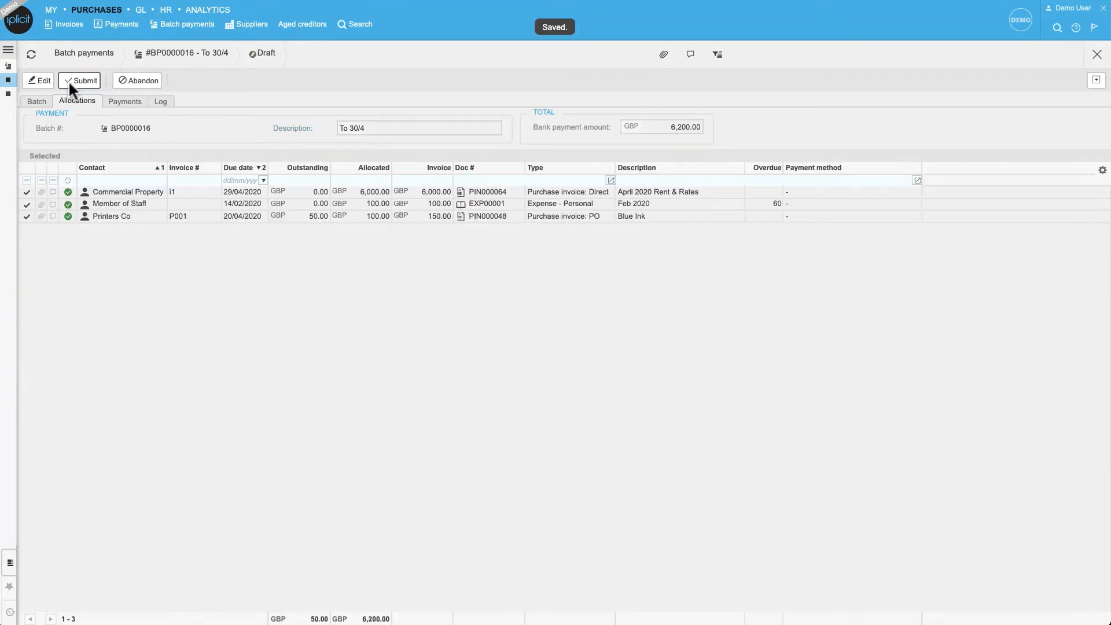
pyautogui.click(41, 79)
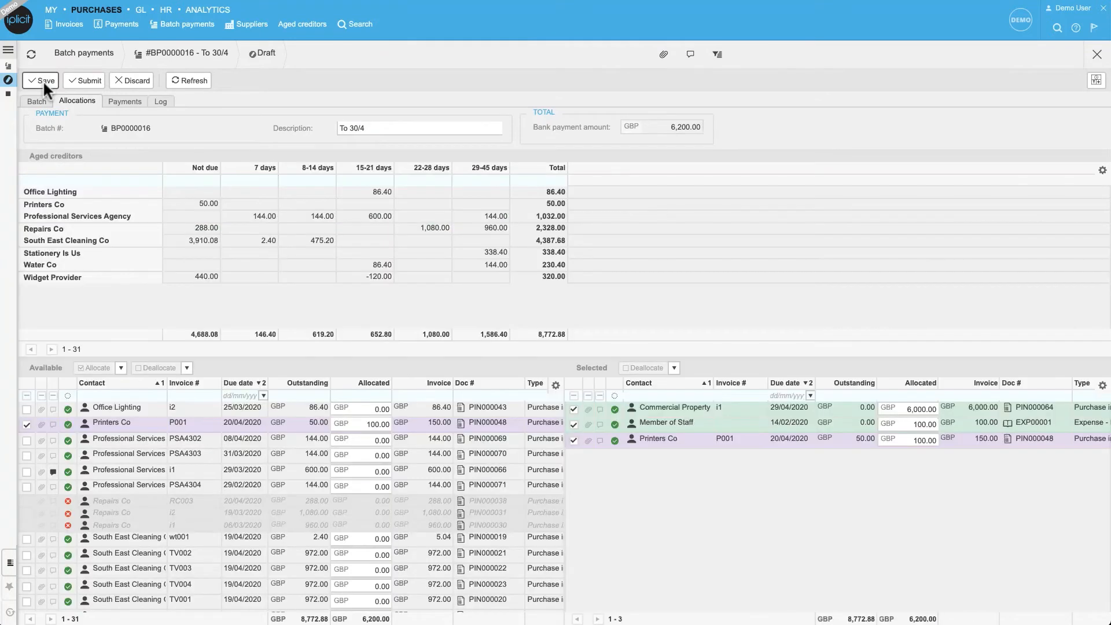
pyautogui.click(42, 80)
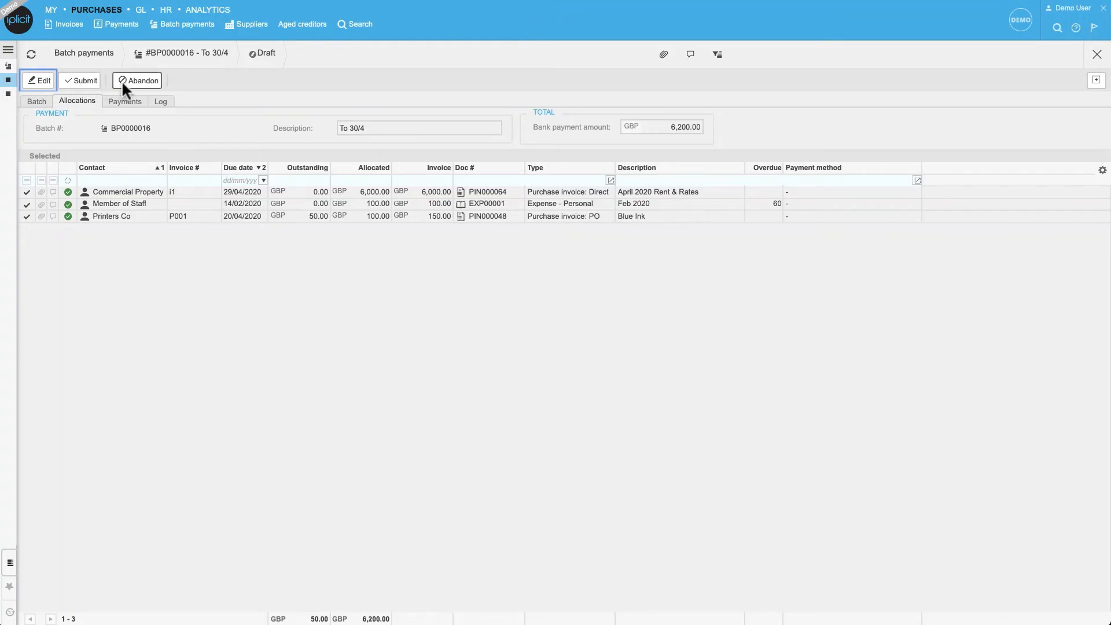
# Review the draft batch's individual payments and submit the batch, and open it from the batch payments list.
pyautogui.click(123, 101)
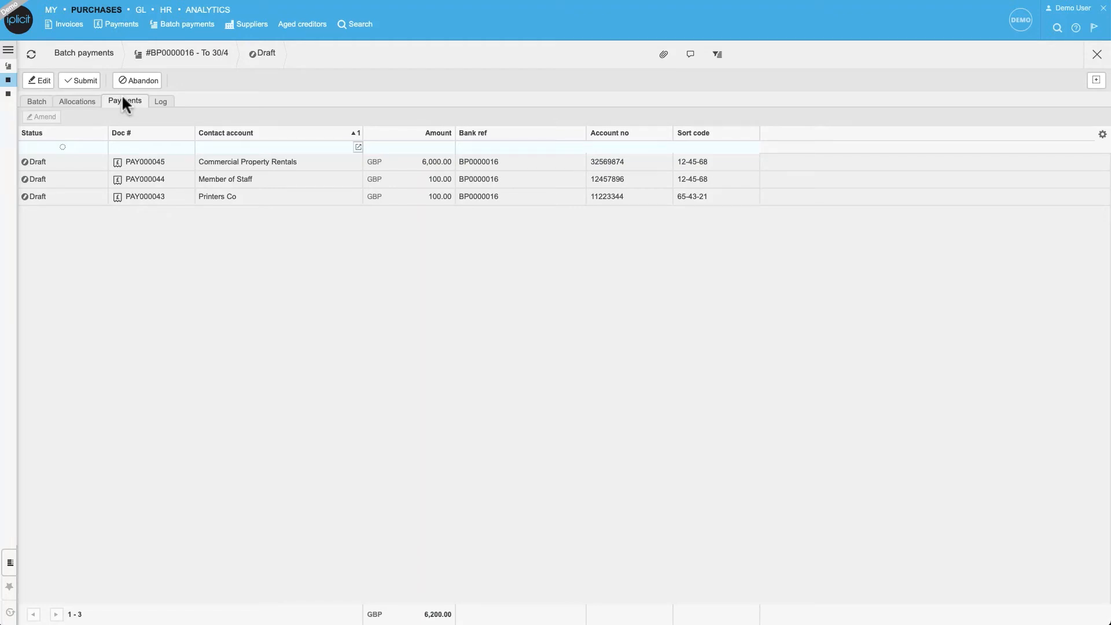
pyautogui.click(73, 83)
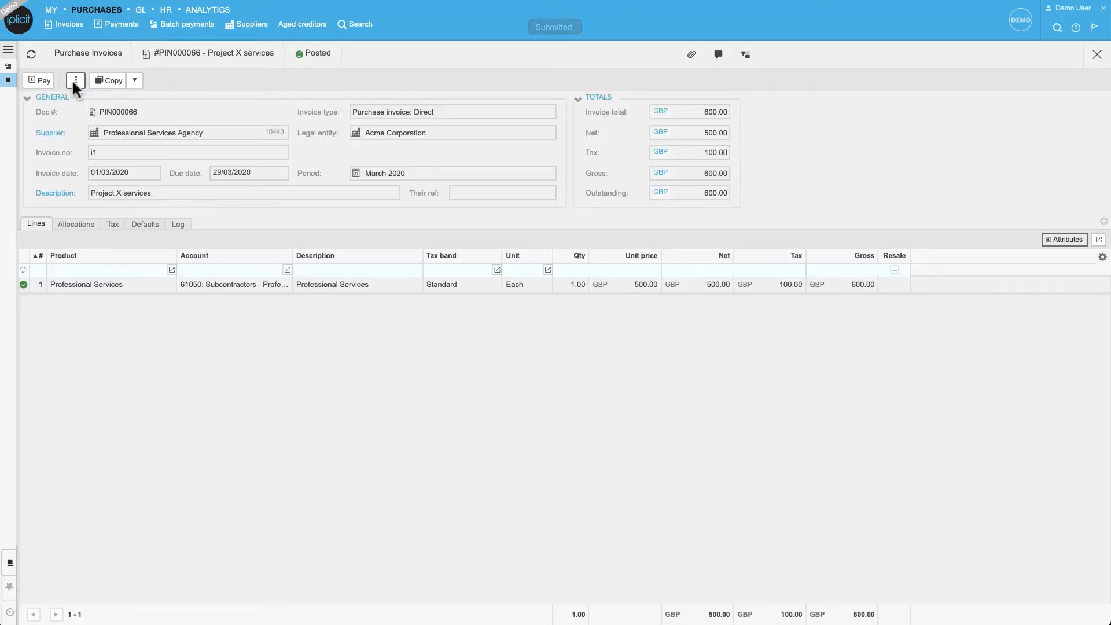
pyautogui.click(8, 66)
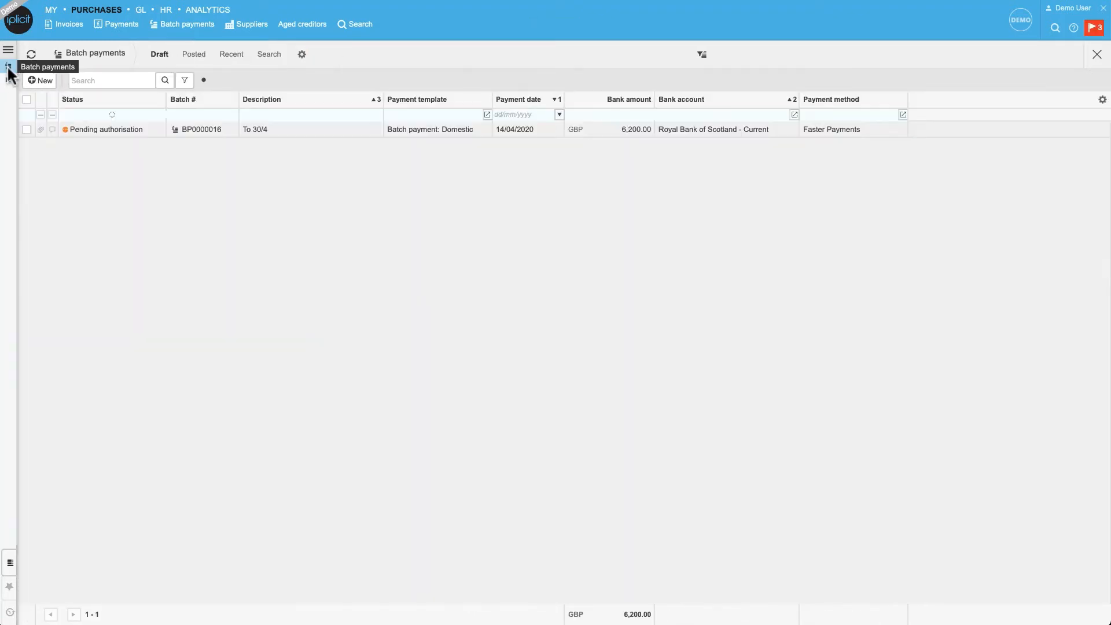
pyautogui.doubleClick(74, 127)
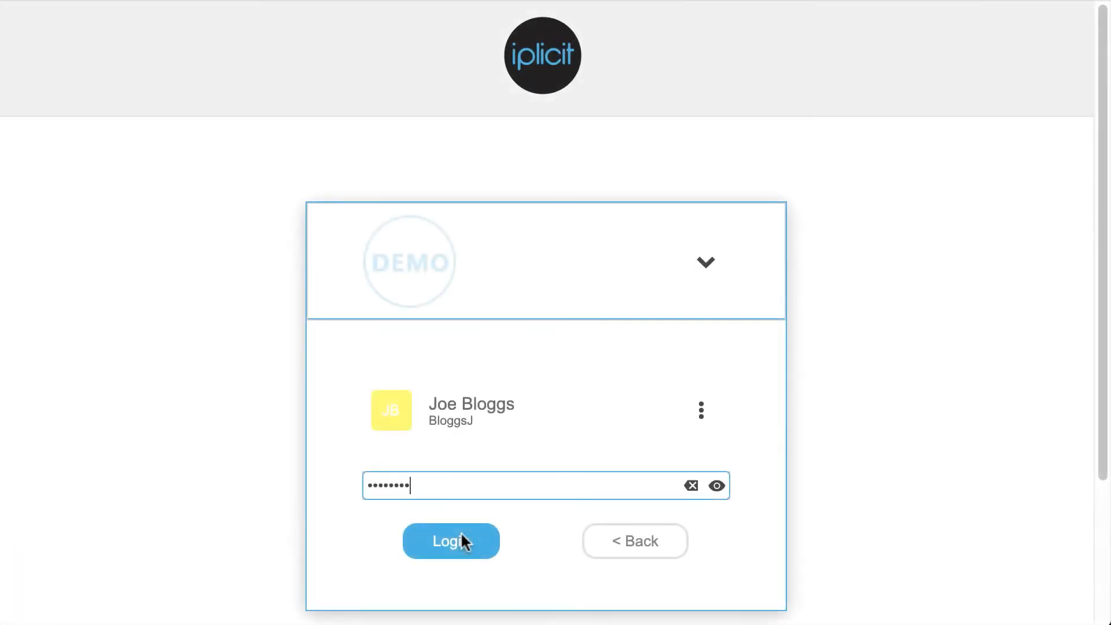
# Log in as the authorising user and list the batch payments.
pyautogui.click(461, 535)
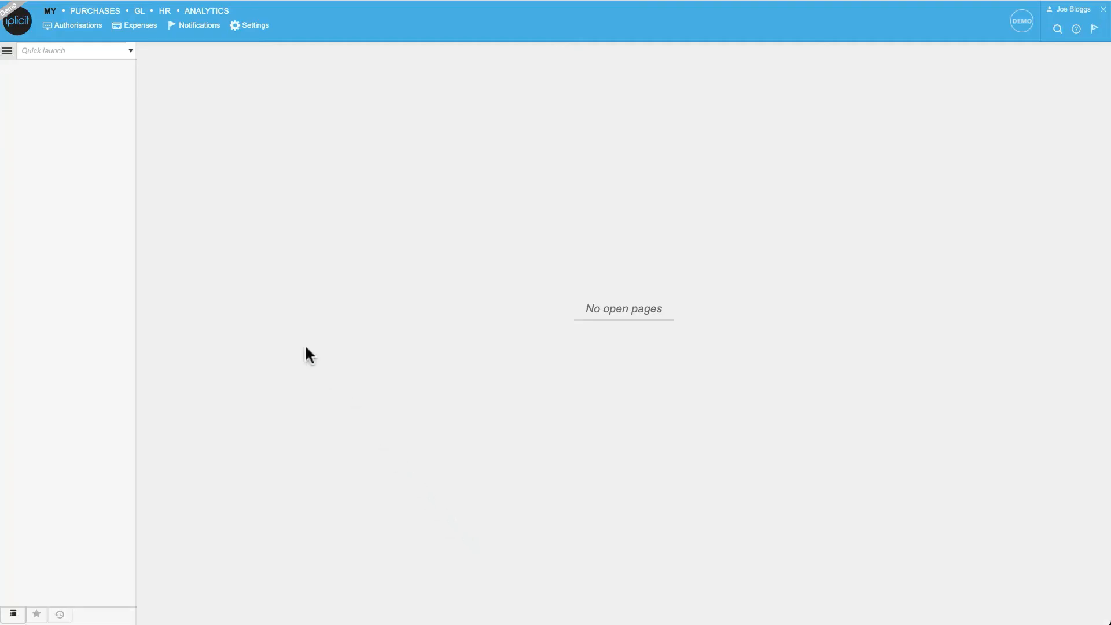
pyautogui.click(53, 50)
pyautogui.write('Batc')
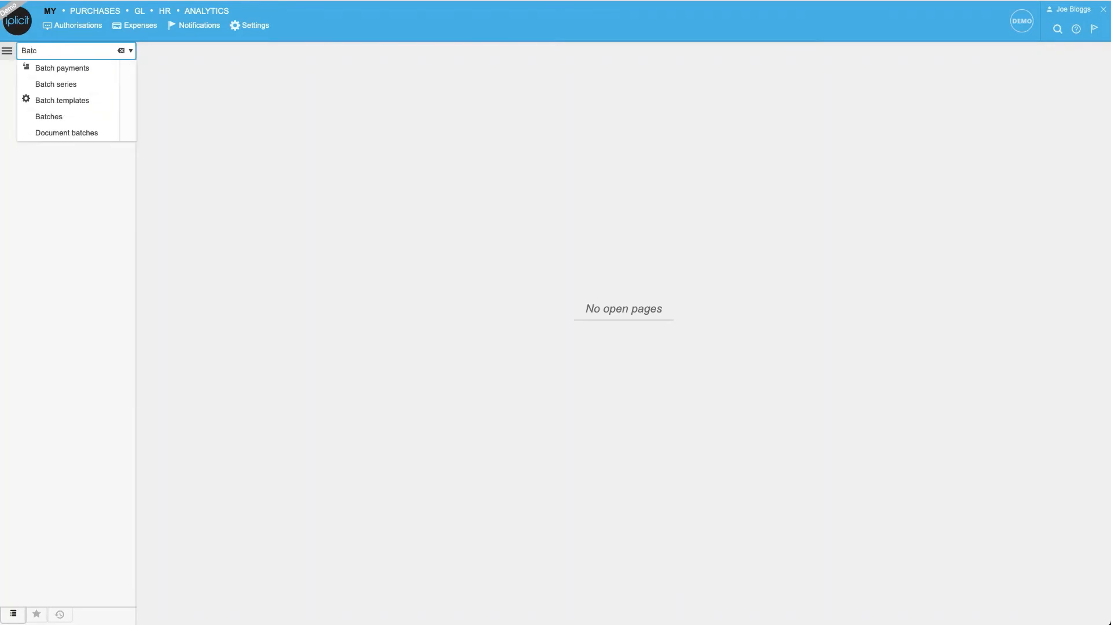
pyautogui.click(57, 68)
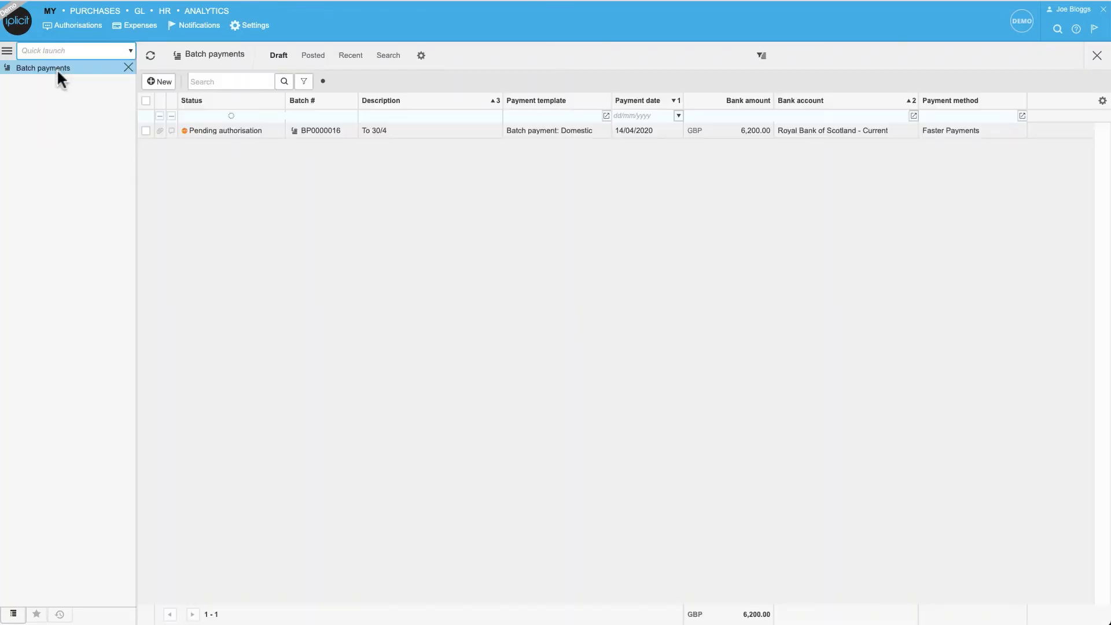
# Approve the batch To 30/4 that is pending authorisation, and refresh the batch payments list.
pyautogui.doubleClick(233, 130)
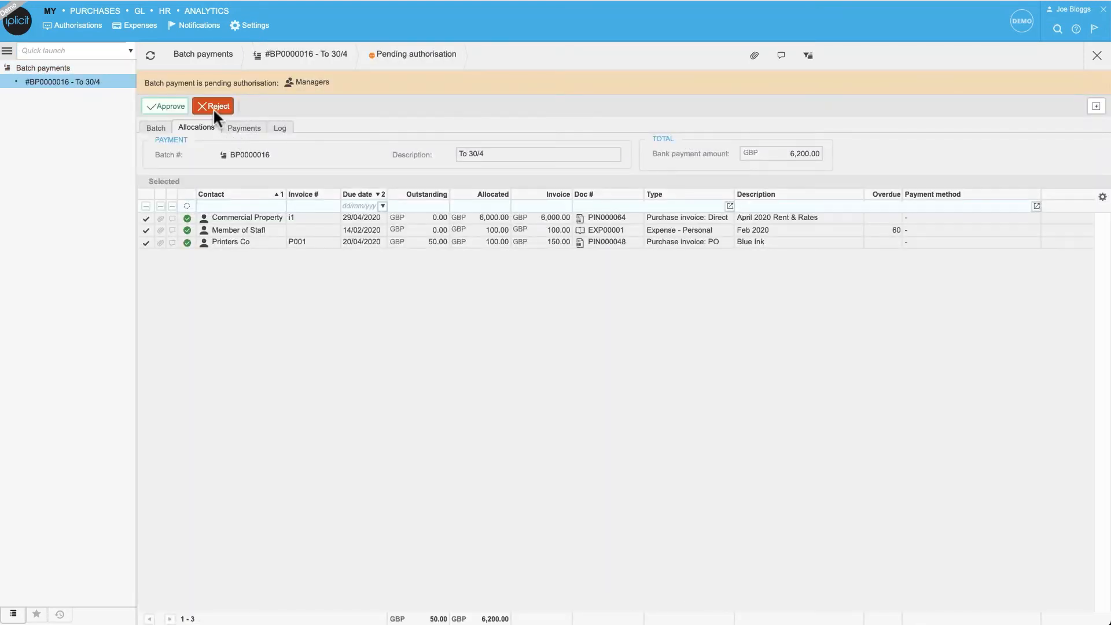
pyautogui.click(166, 107)
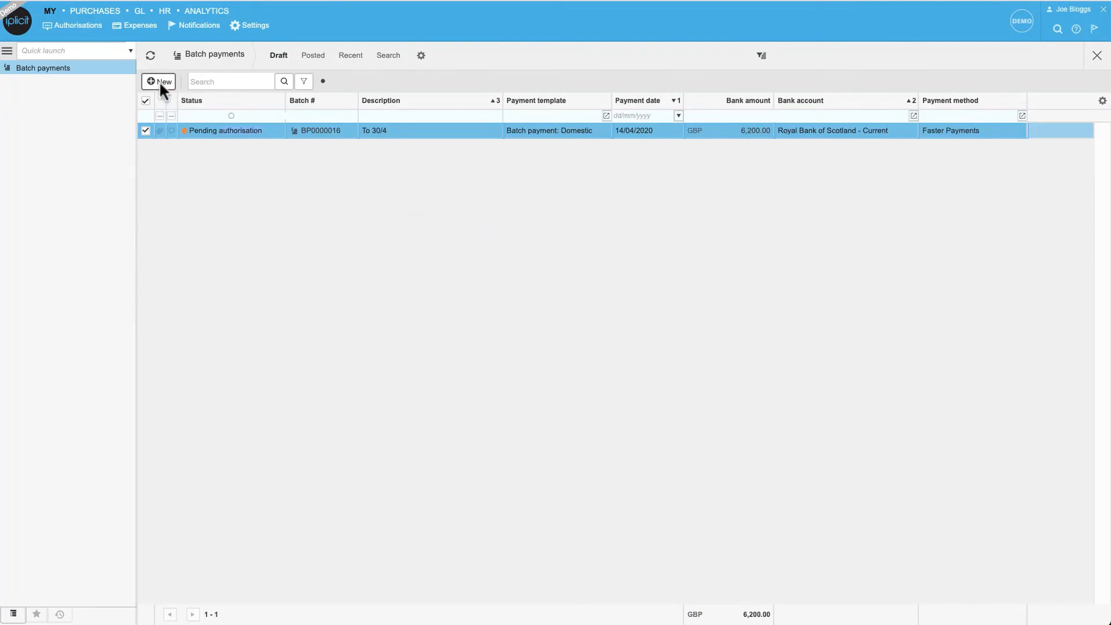
pyautogui.click(150, 54)
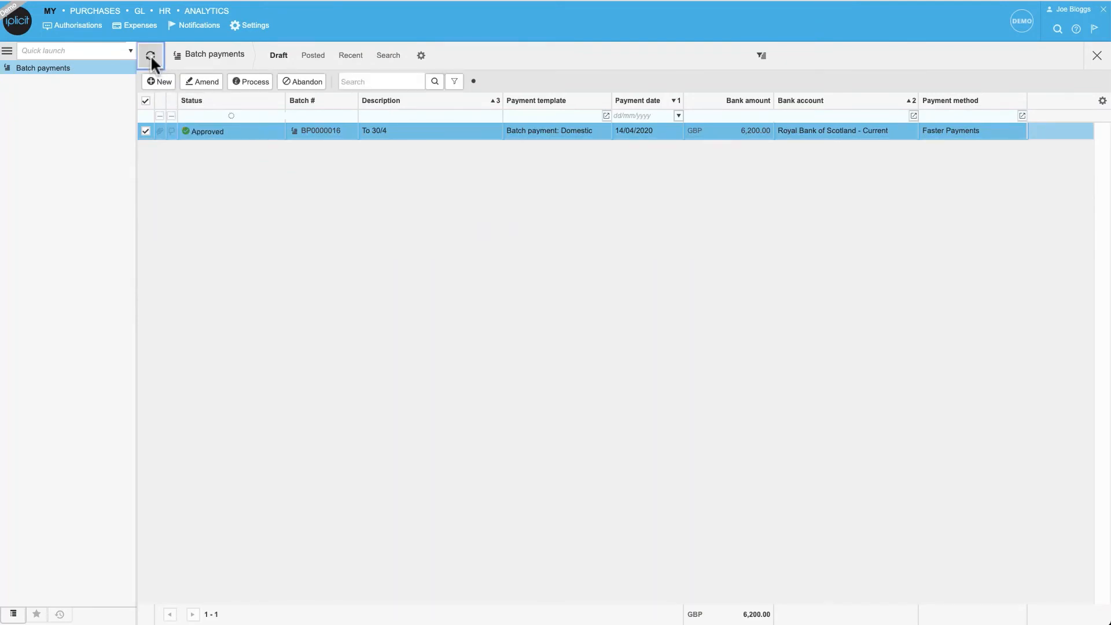
# Process the approved batch To 30/4 to generate its bank payment file, and post the batch to the GL.
pyautogui.doubleClick(196, 130)
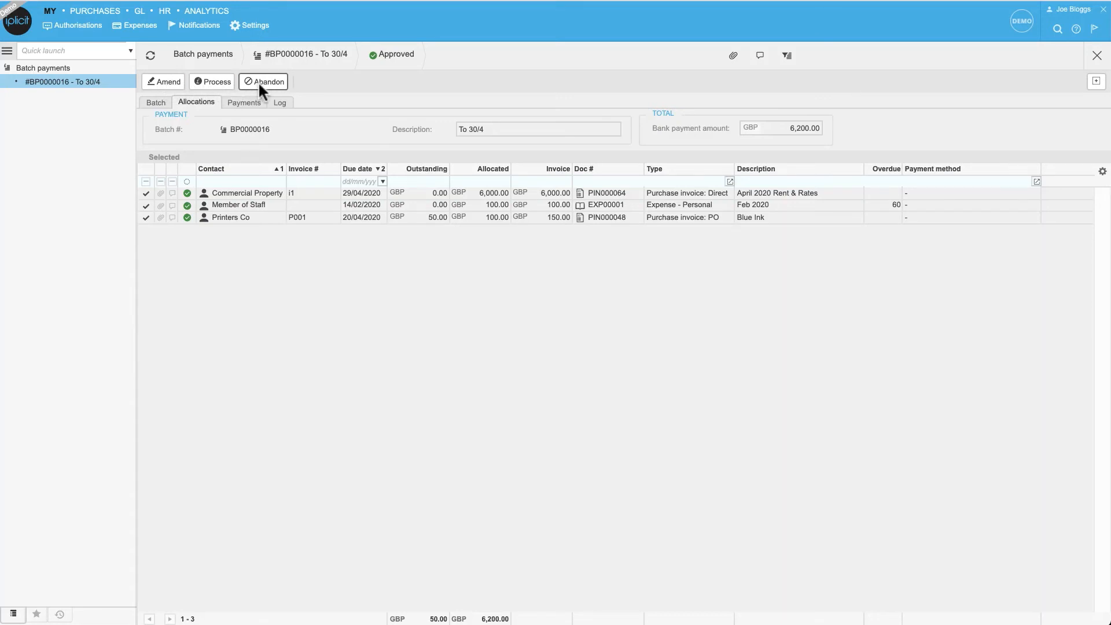
pyautogui.click(213, 81)
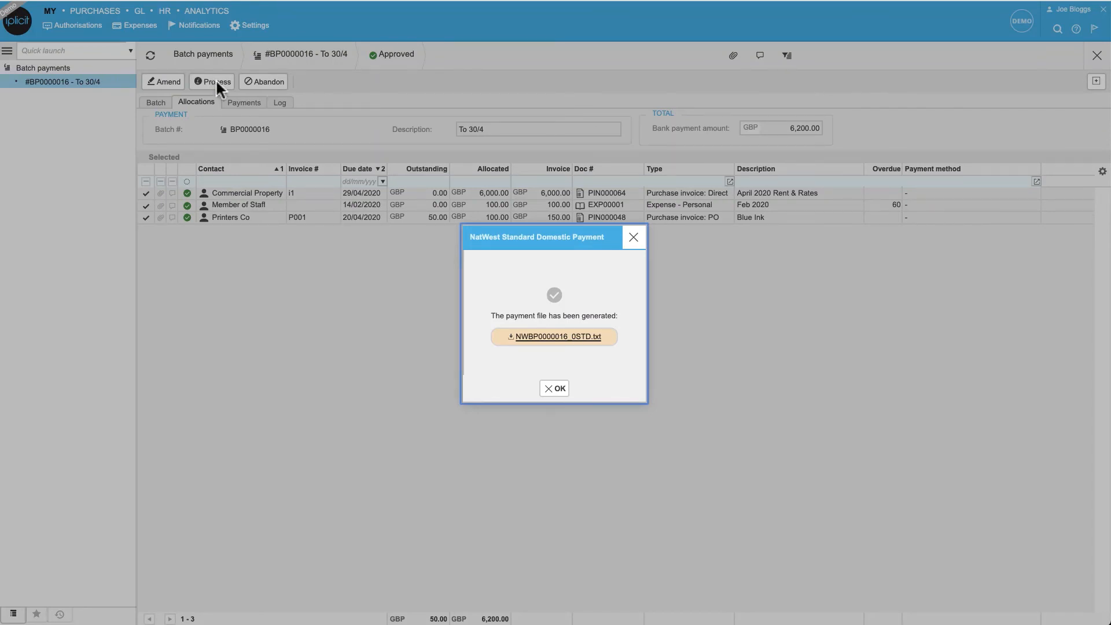
pyautogui.click(557, 388)
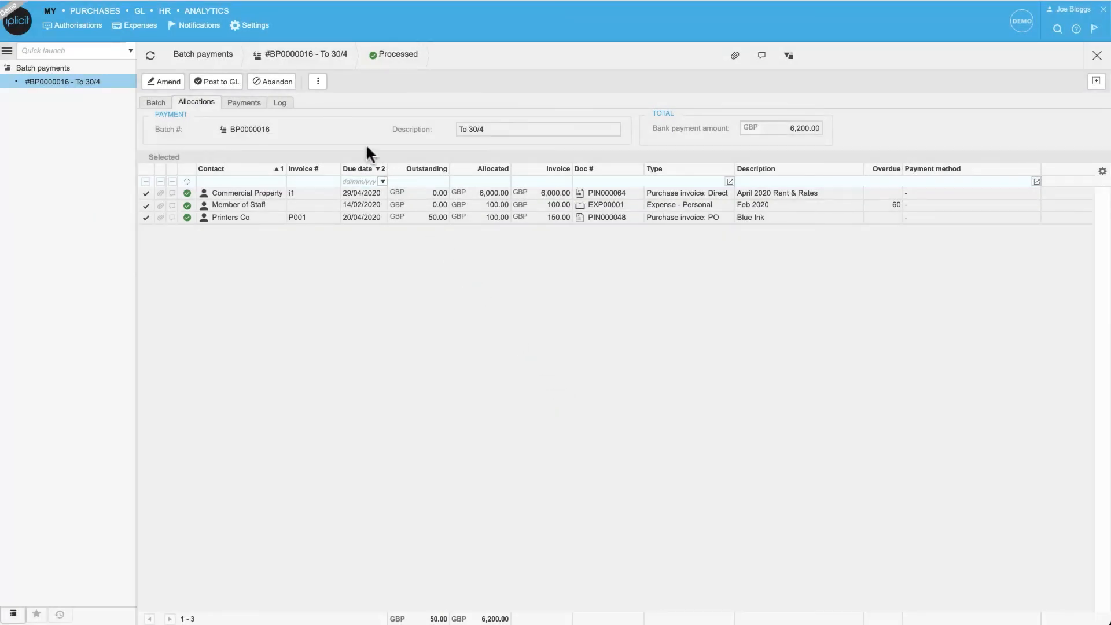
pyautogui.click(316, 83)
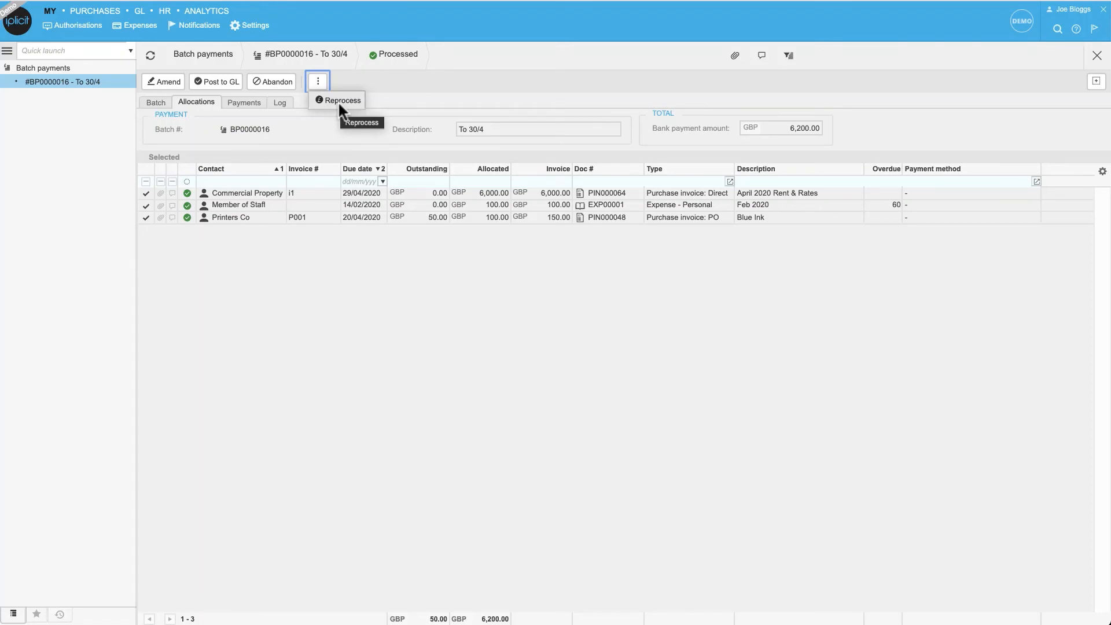
pyautogui.click(223, 81)
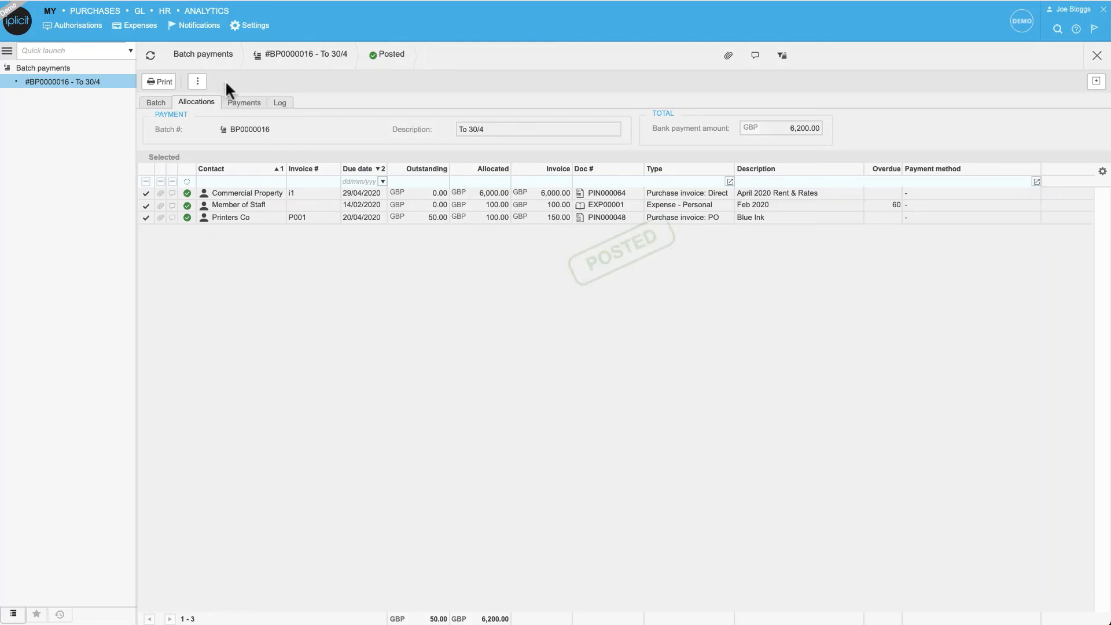
# View the Batch Payment - Summary report for the posted batch, and return to the batch.
pyautogui.click(779, 58)
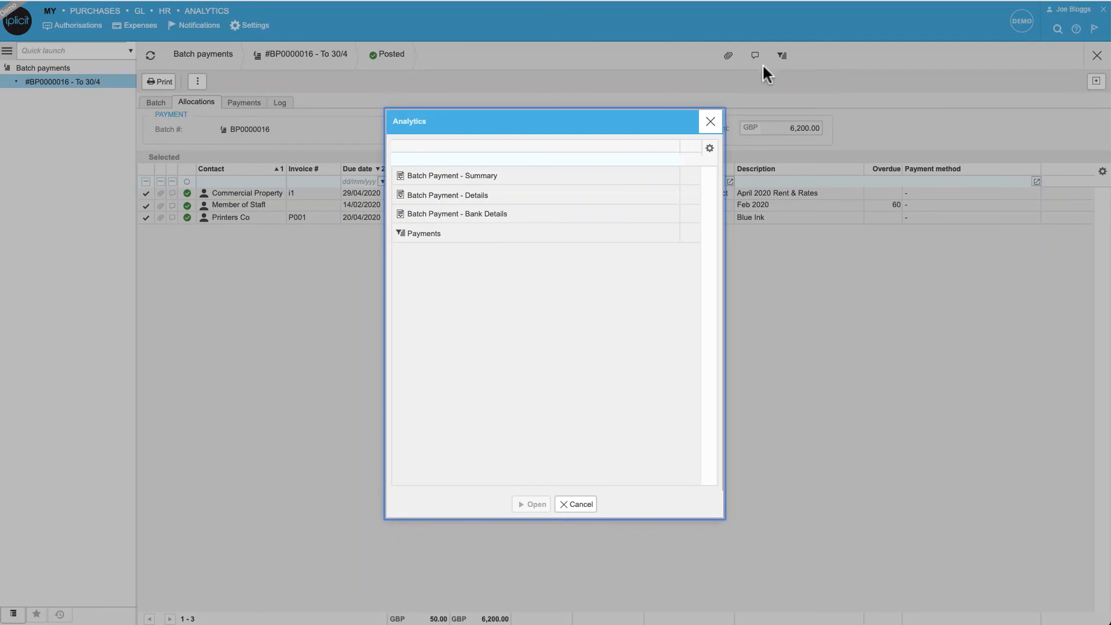
pyautogui.doubleClick(553, 175)
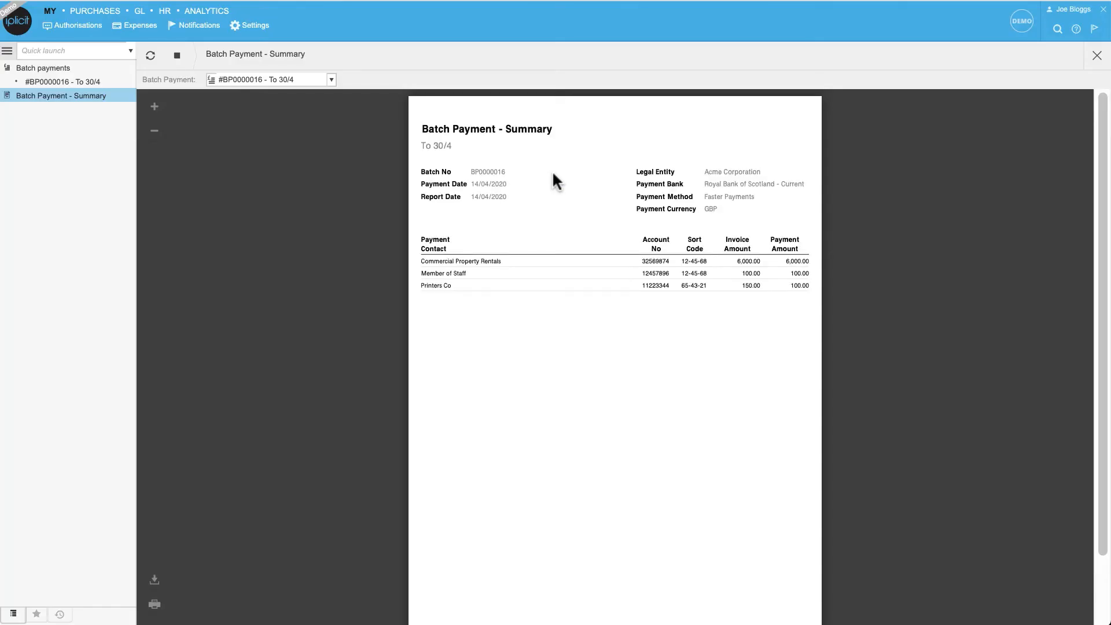
pyautogui.click(111, 81)
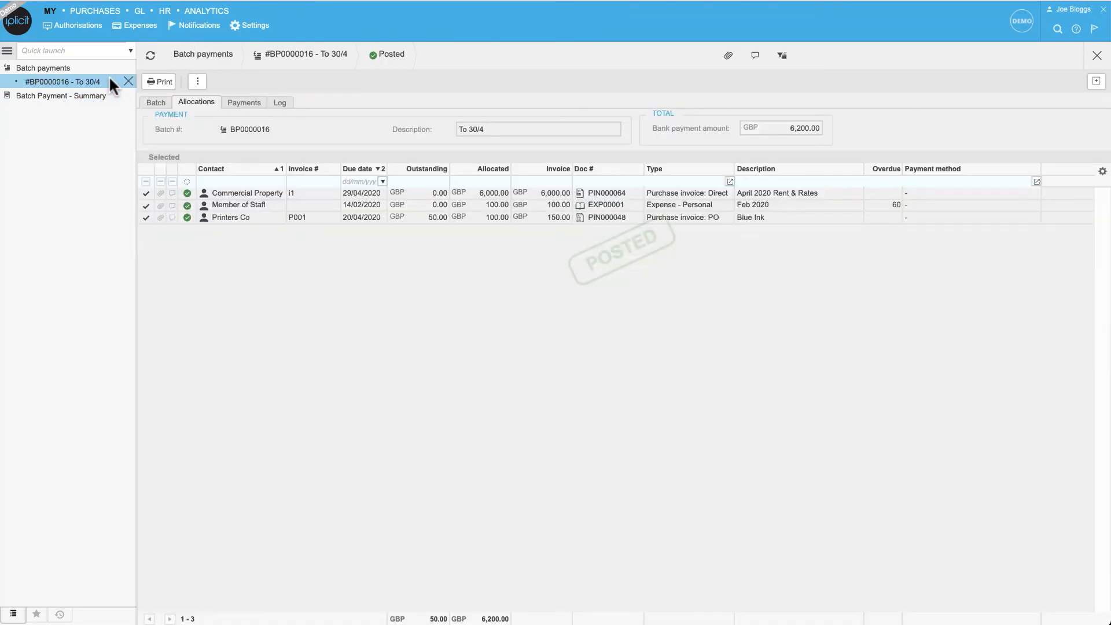
# Open the batch's Printers Co payment and preview its remittance advice email and PDF attachment.
pyautogui.click(250, 104)
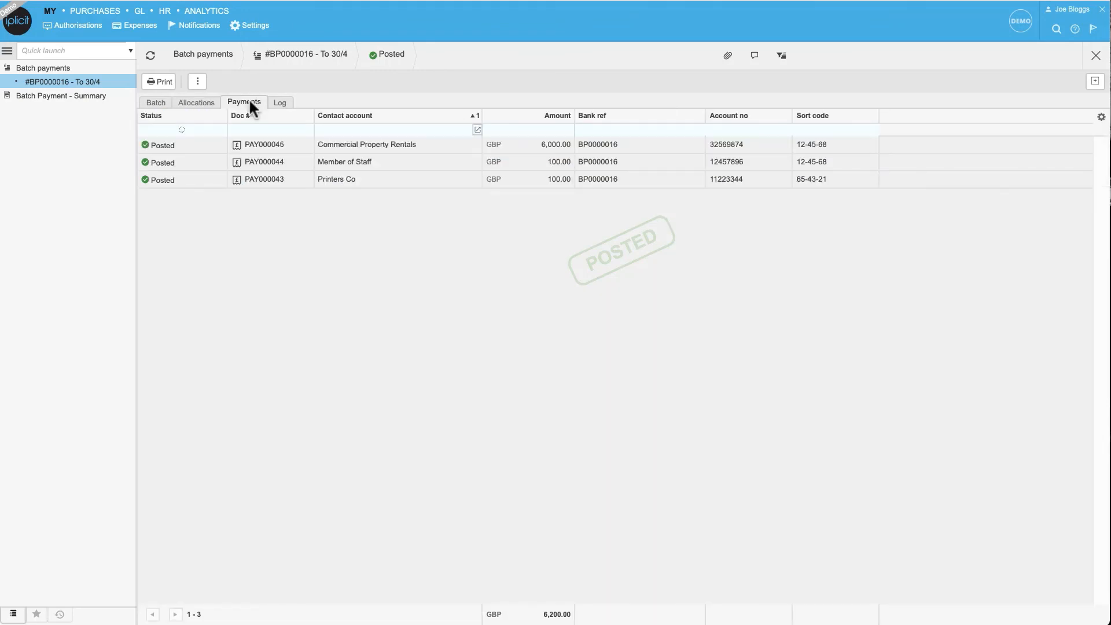
pyautogui.click(236, 179)
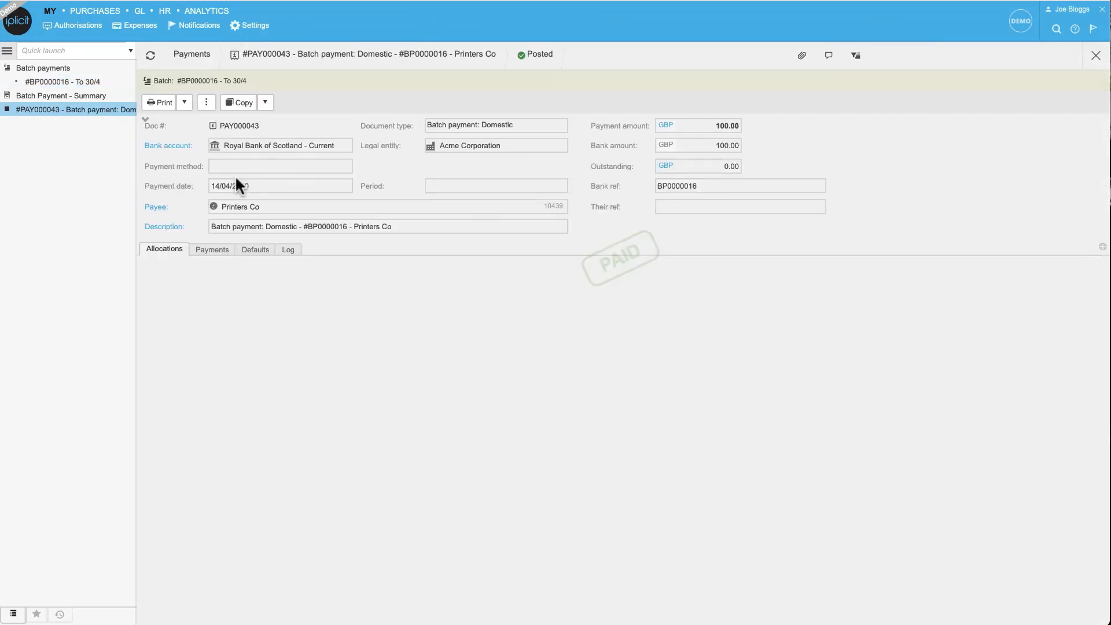
pyautogui.click(181, 98)
pyautogui.click(168, 122)
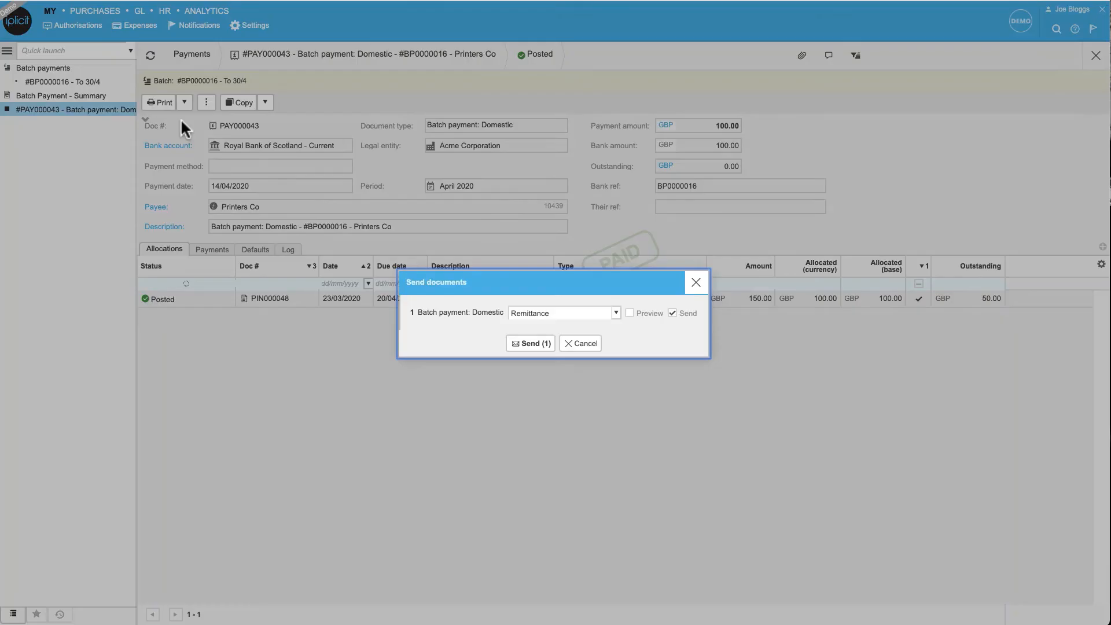
pyautogui.click(629, 312)
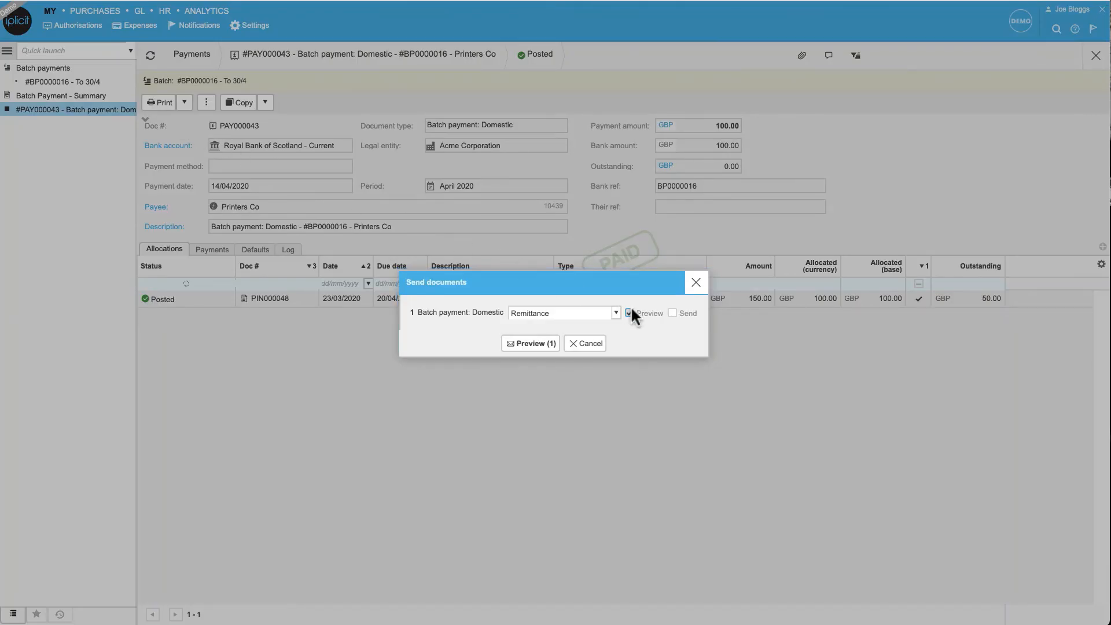
pyautogui.click(532, 342)
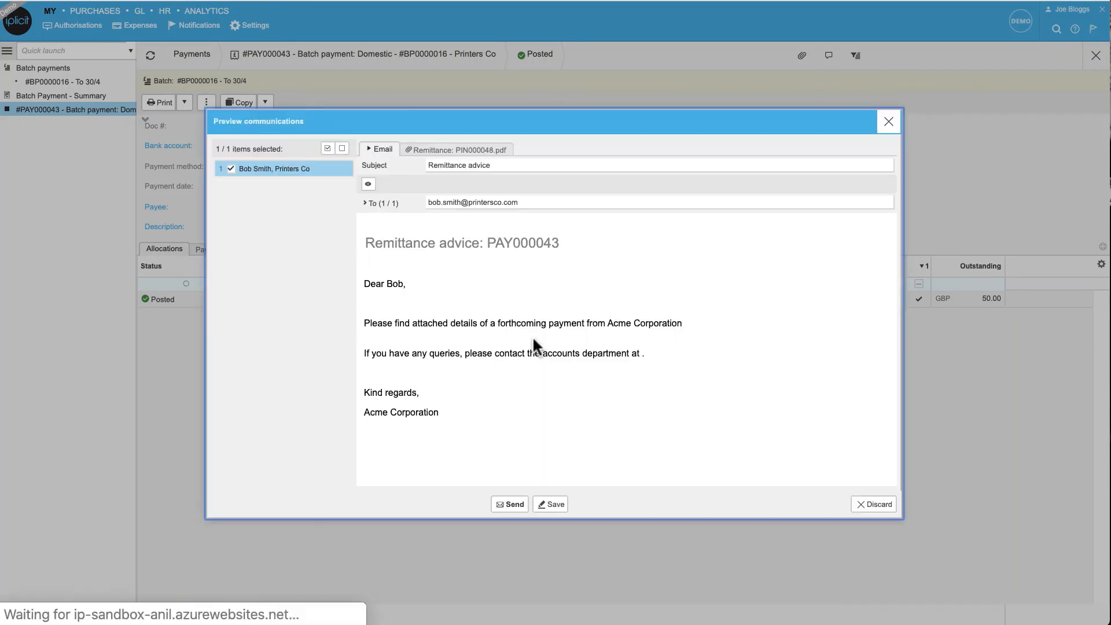
pyautogui.click(454, 154)
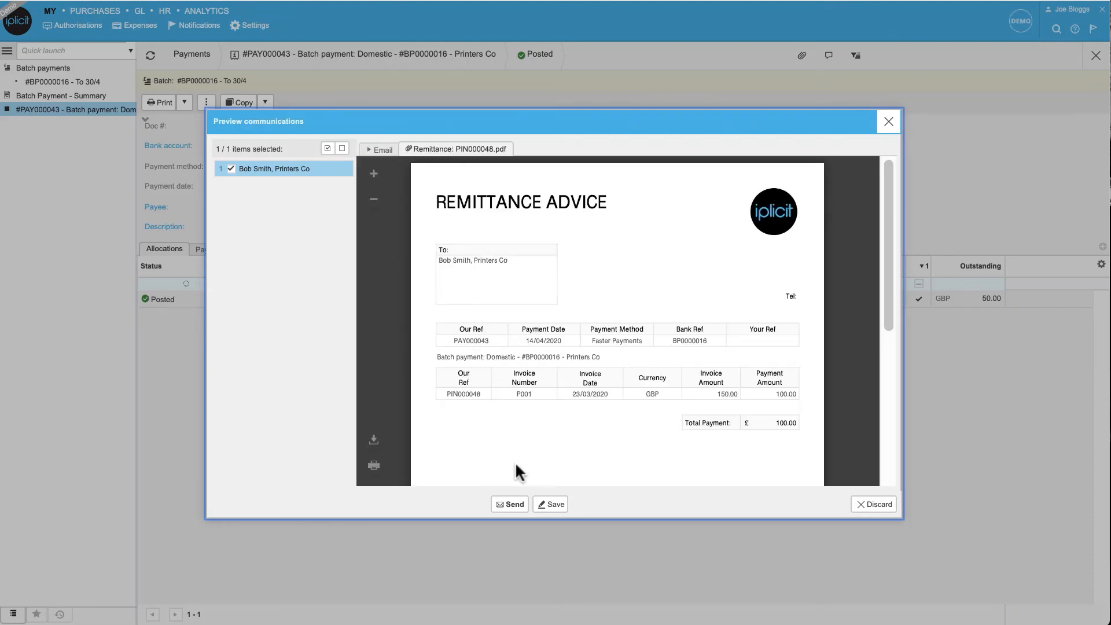